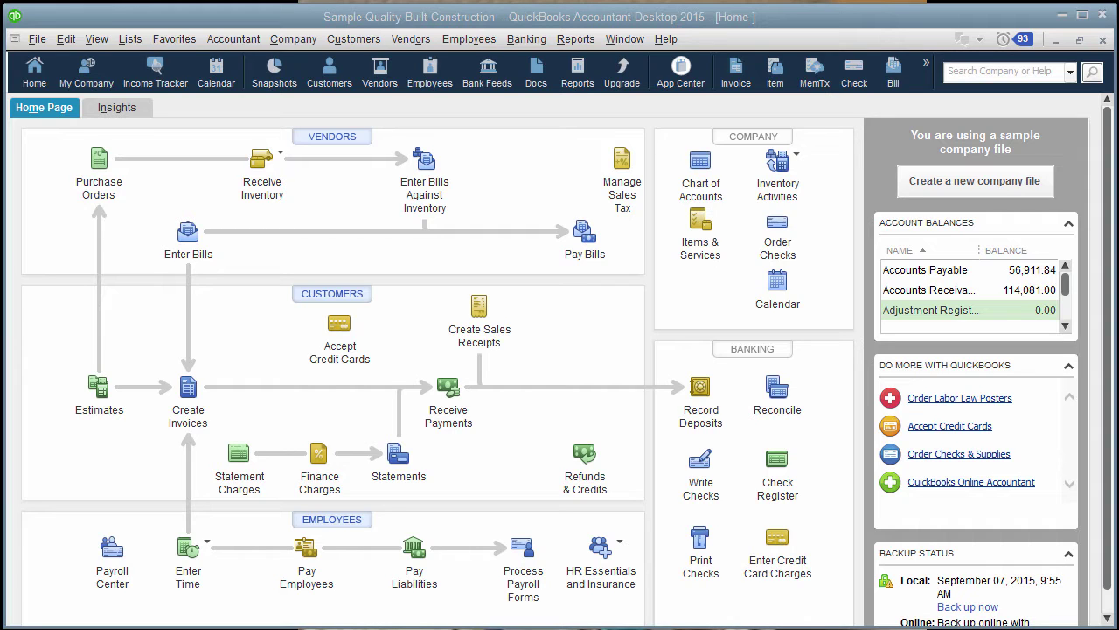
Step: Start a new Home Depot bill with a 06.2 Framing Materials item line
left_click(410, 38)
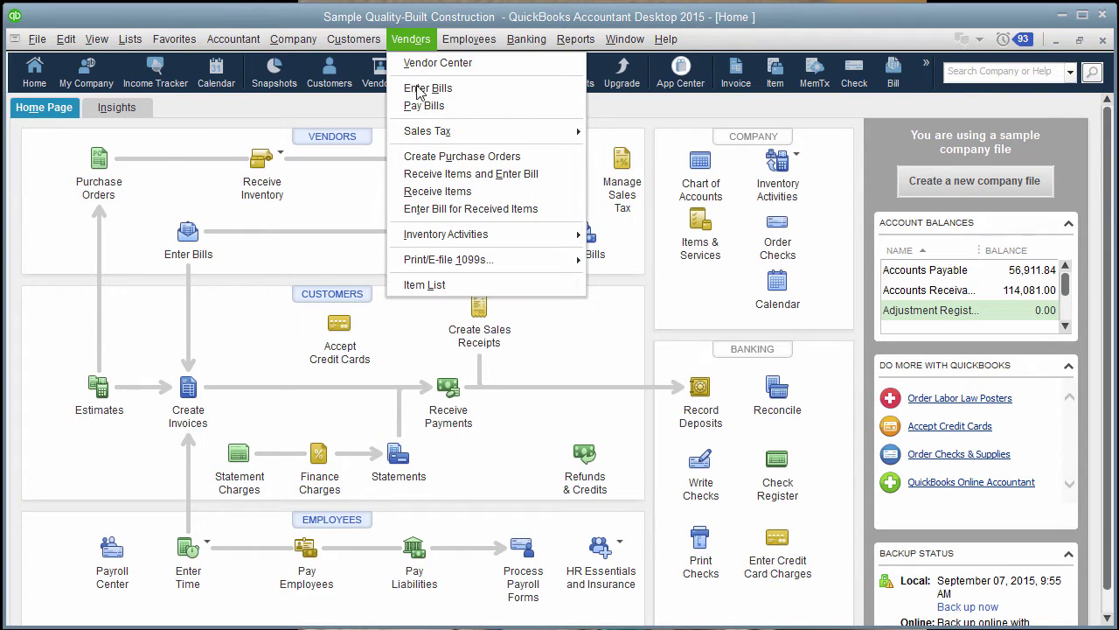
left_click(427, 88)
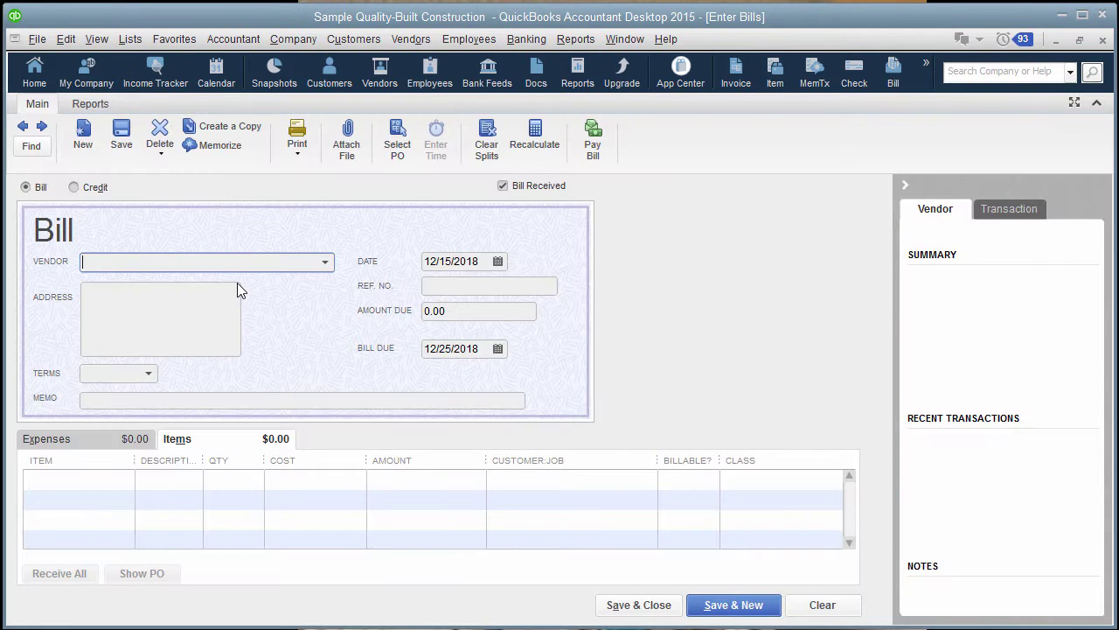
type("home d")
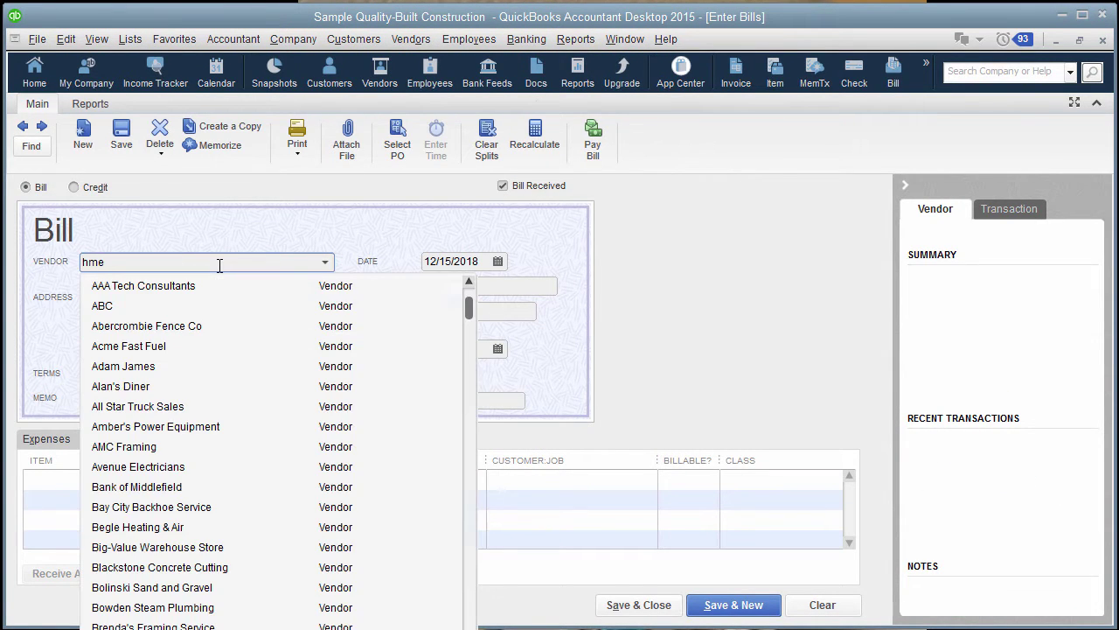
key("Tab")
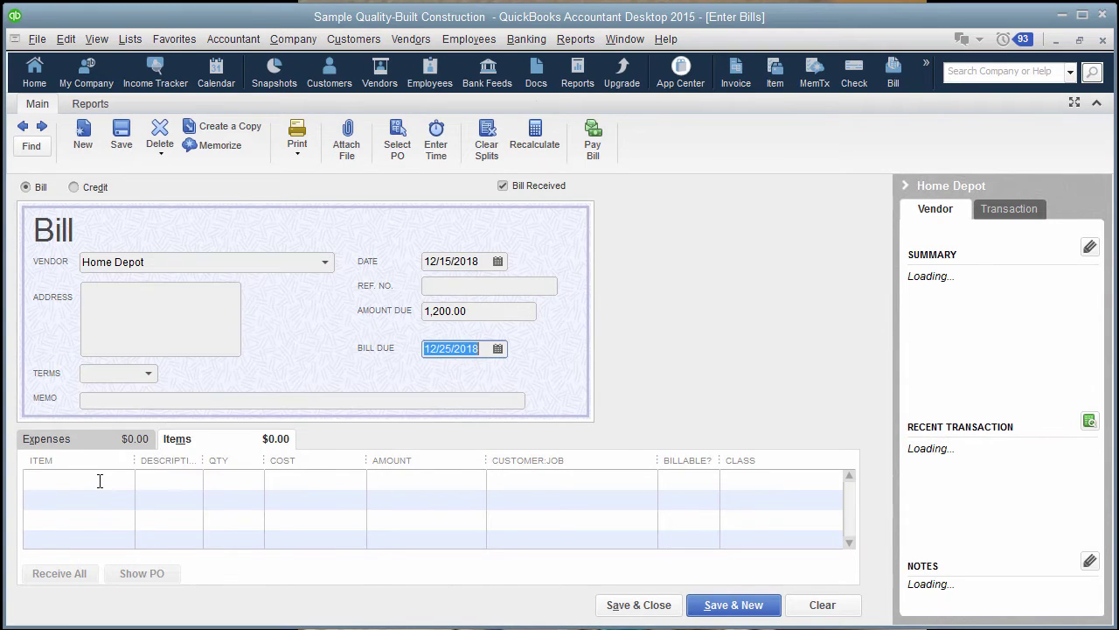
left_click(100, 479)
type("06.")
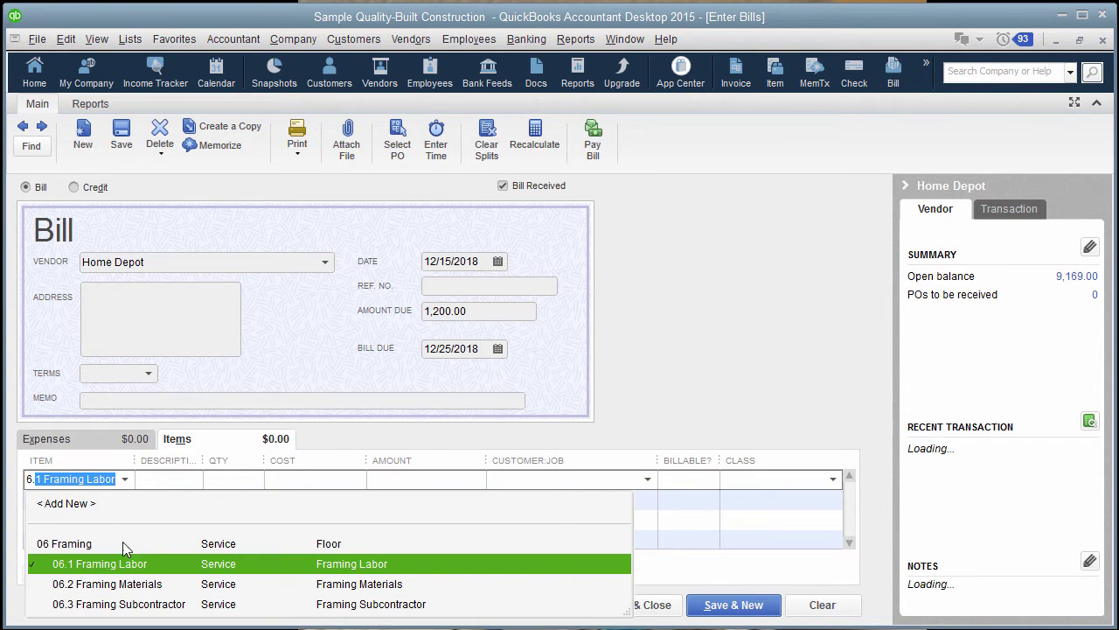
left_click(126, 586)
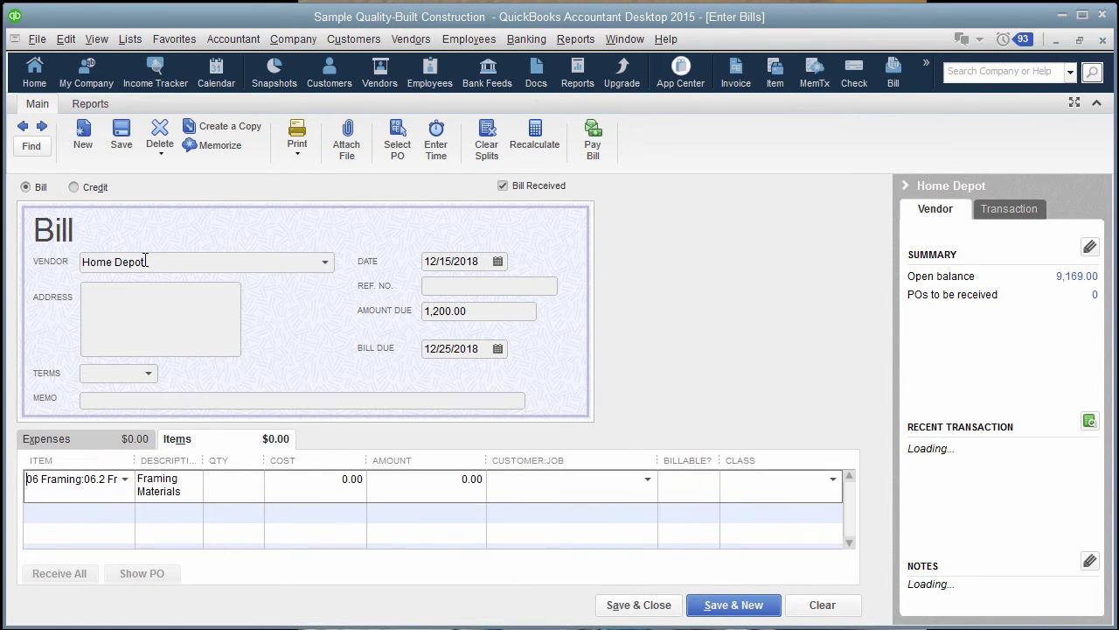
Step: Enter ref 1234 and a '2x6 Pressure Treated' line at 1,200.00 for Test Customer:Test Job 1
left_click(442, 285)
type("1234")
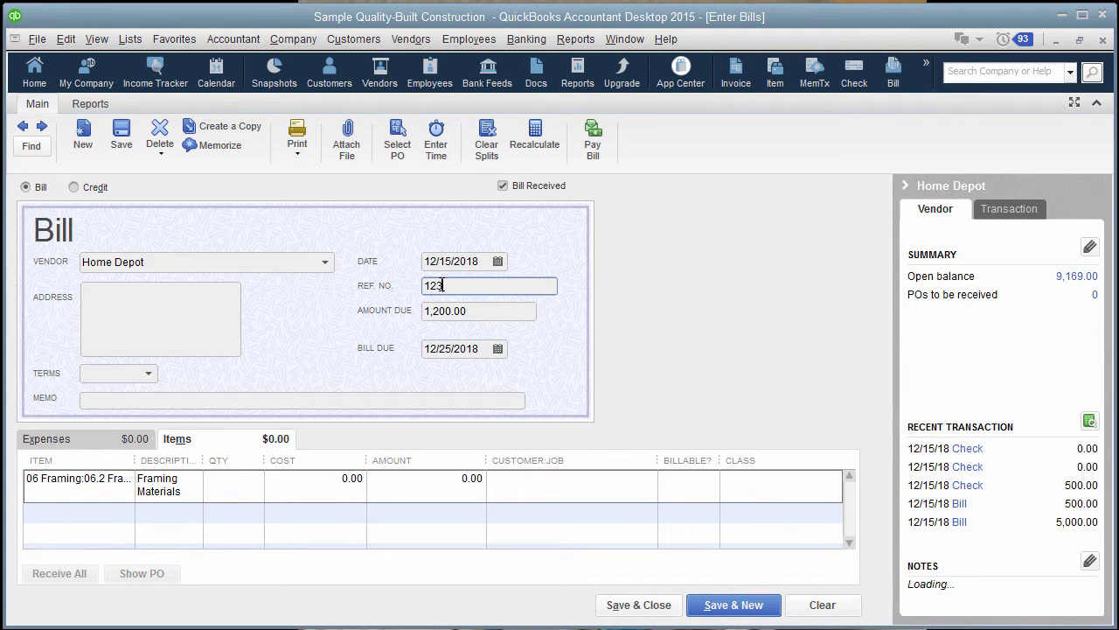
left_click(182, 491)
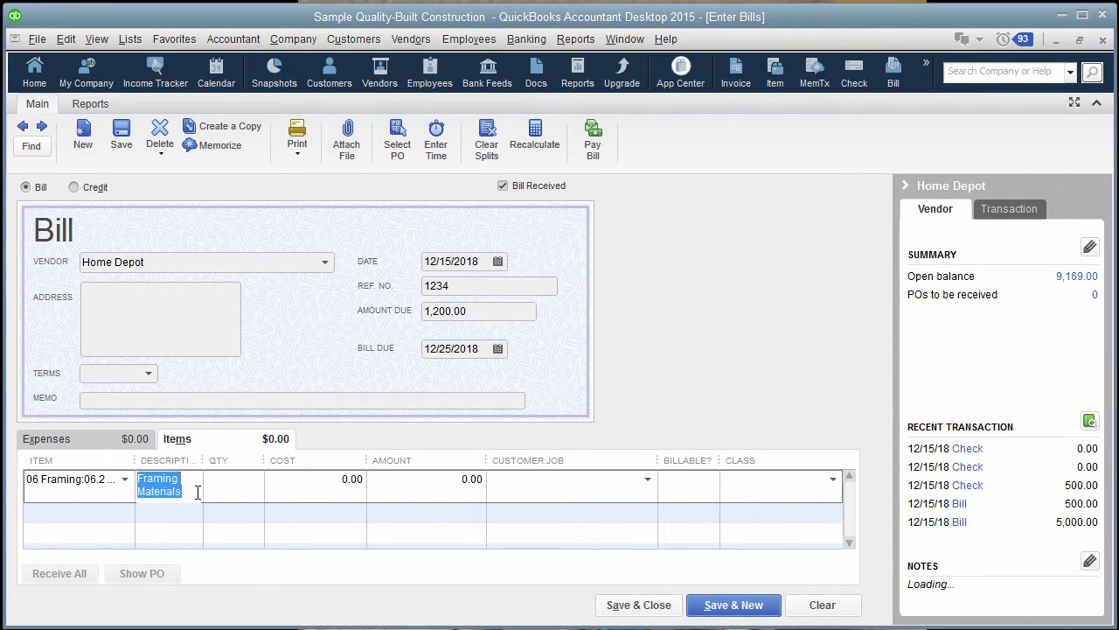
type("2x")
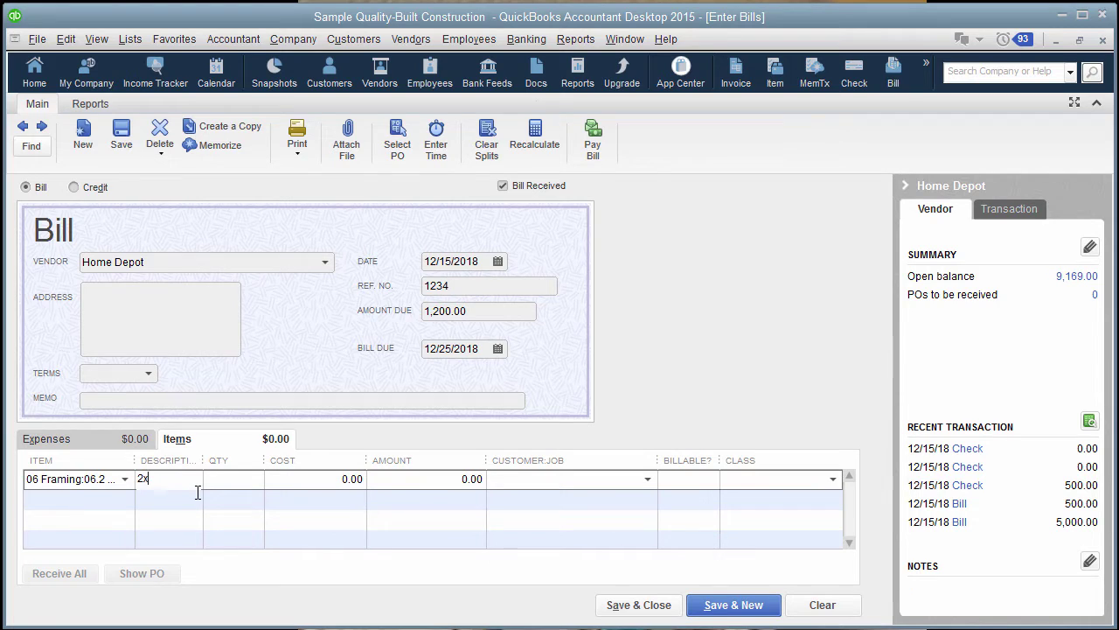
type("6 Pressure")
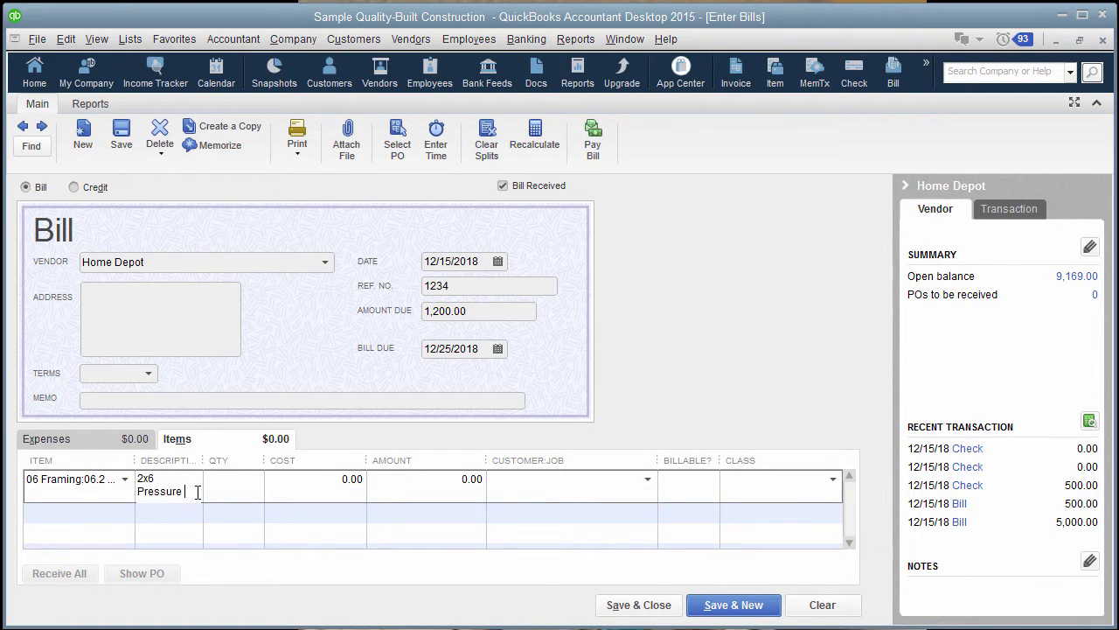
type(" Treated")
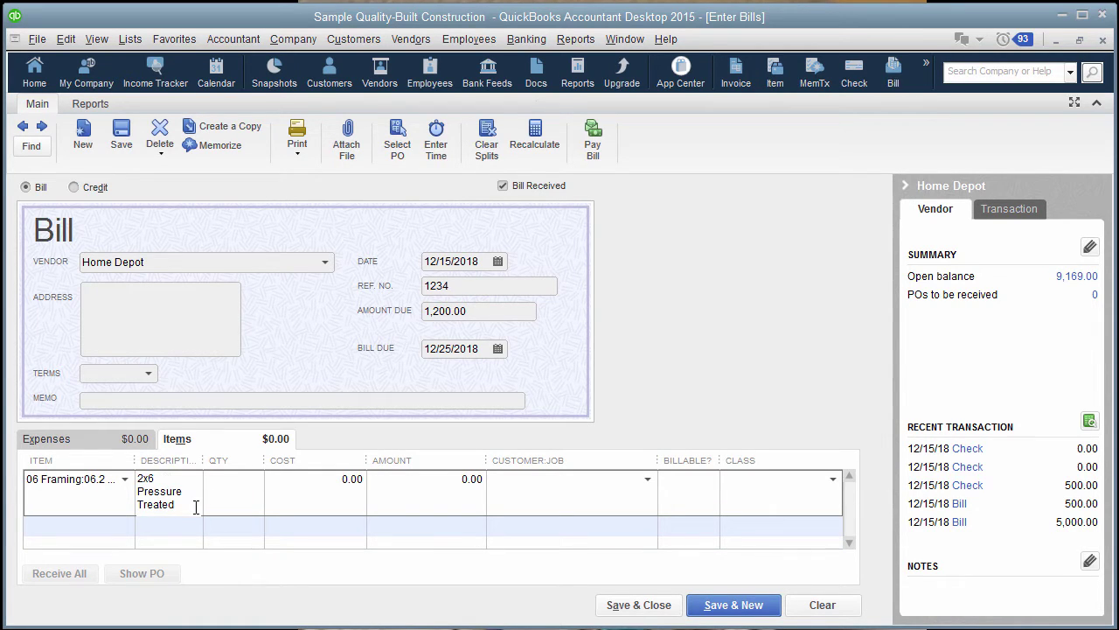
left_click(337, 482)
type("1200")
key("Tab")
key("Tab")
type("Te")
left_click(553, 564)
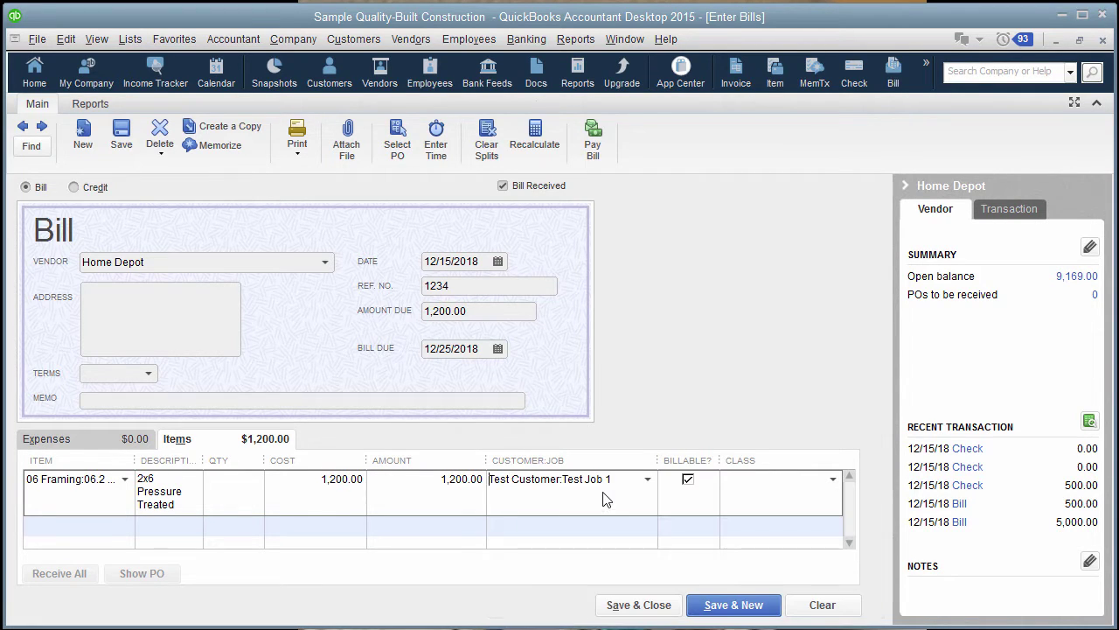
left_click(171, 258)
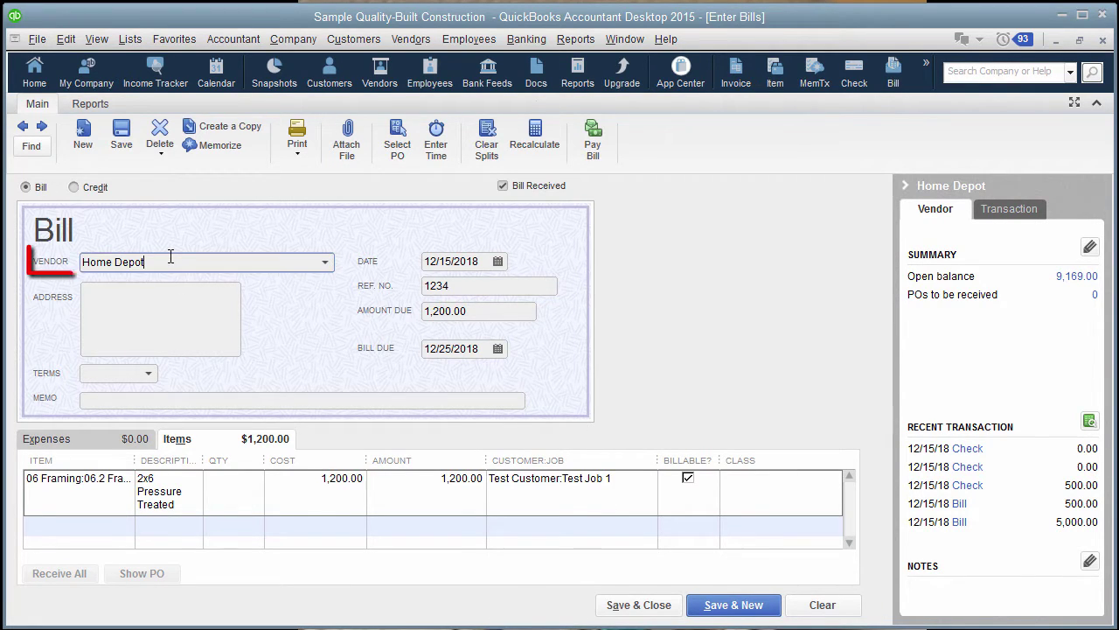
Step: Check the bill's ref 1234, description and Test Job 1 assignment, then save and close it
left_click(468, 286)
left_click(175, 494)
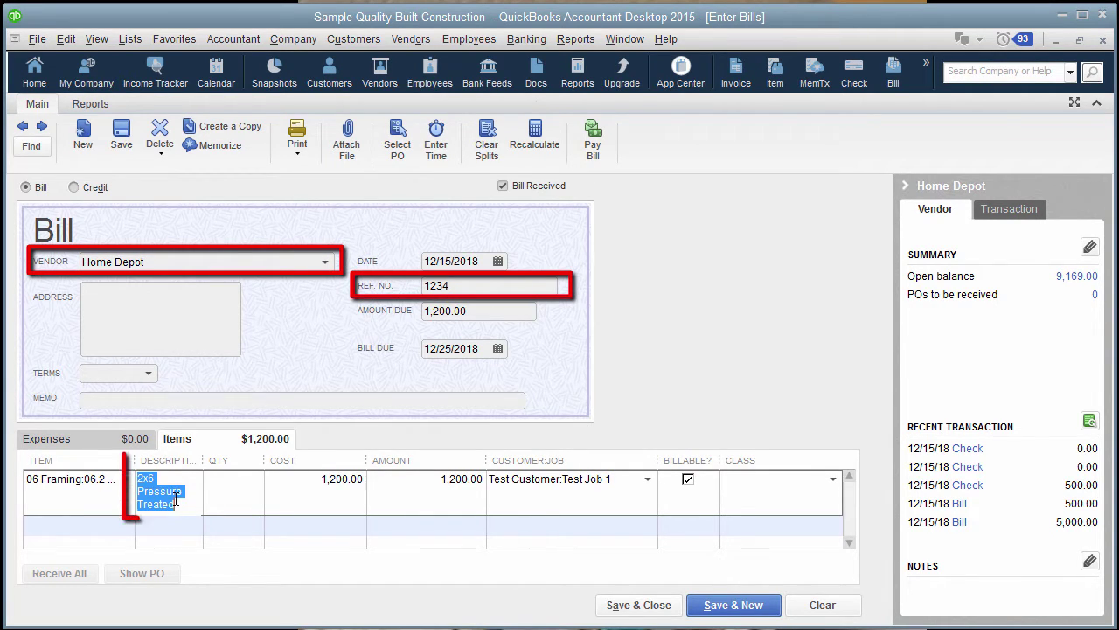
left_click(631, 493)
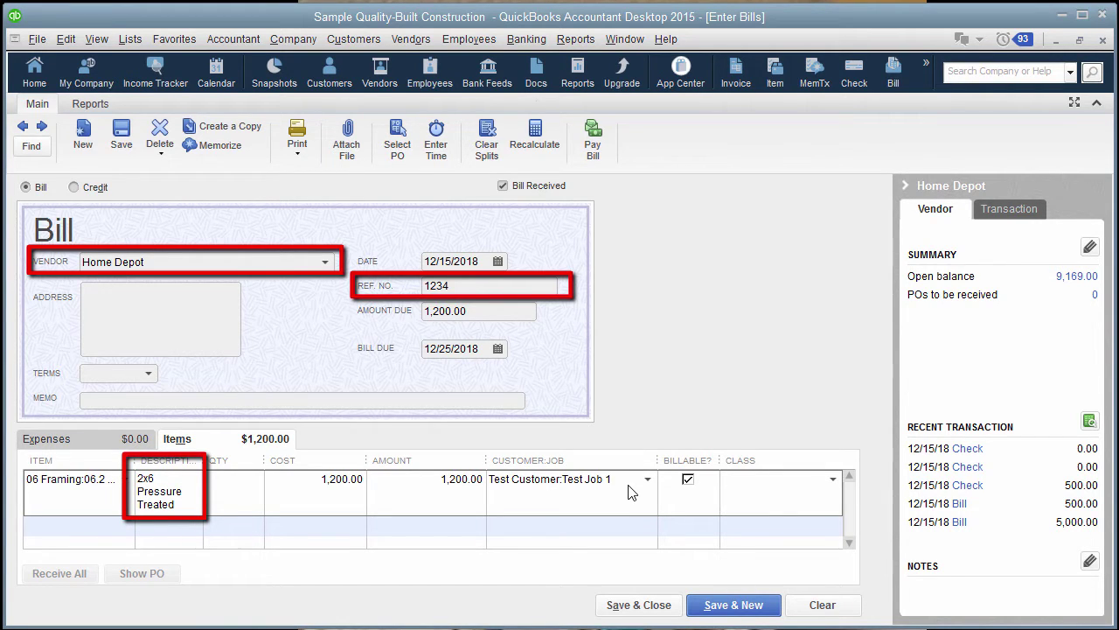
left_click(626, 605)
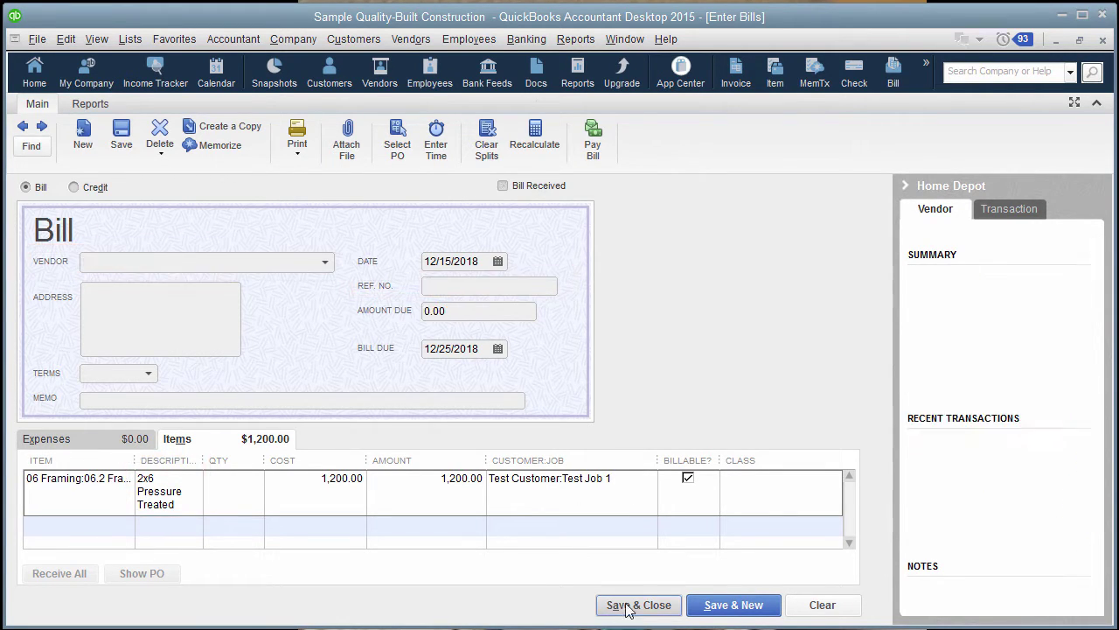
Step: Start an invoice for Test Job 1 and select its 1,200.00 Framing Materials billable cost
left_click(365, 42)
left_click(374, 112)
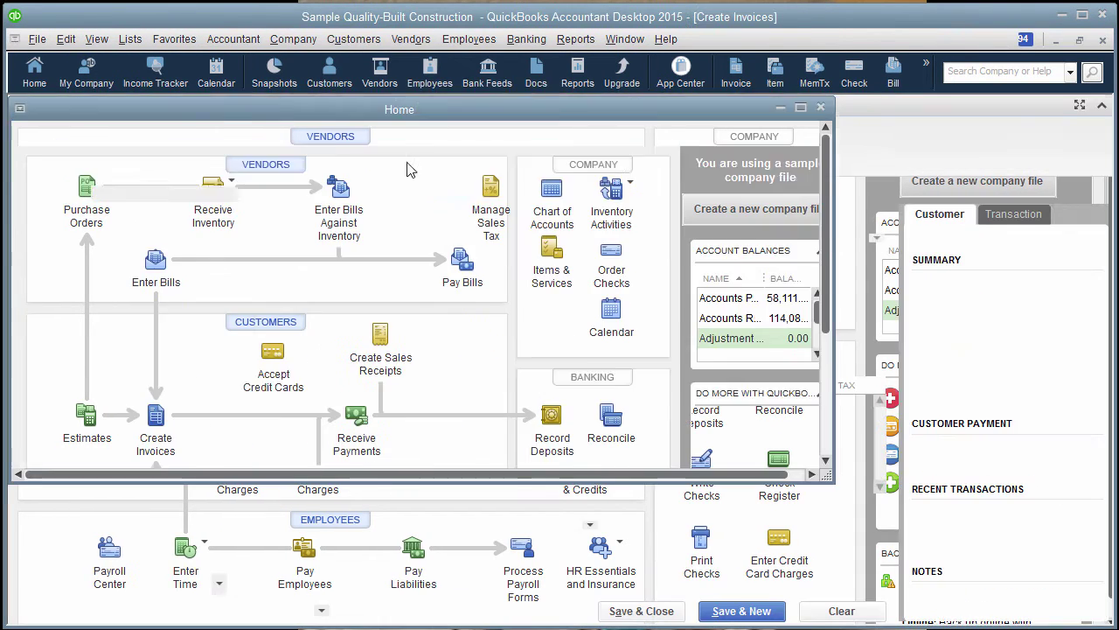
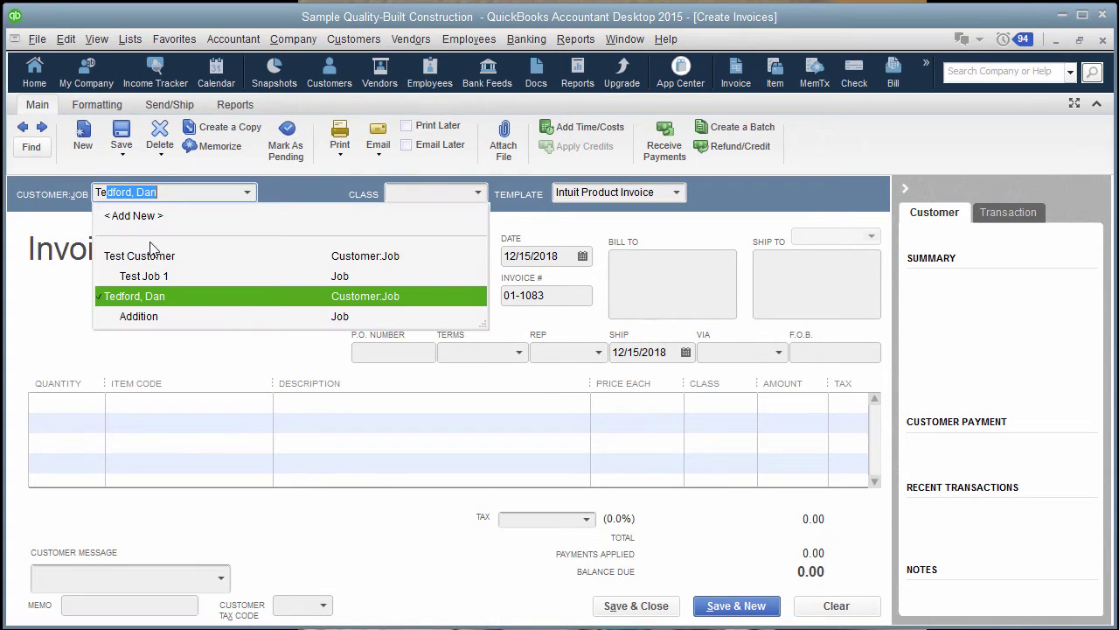
left_click(139, 278)
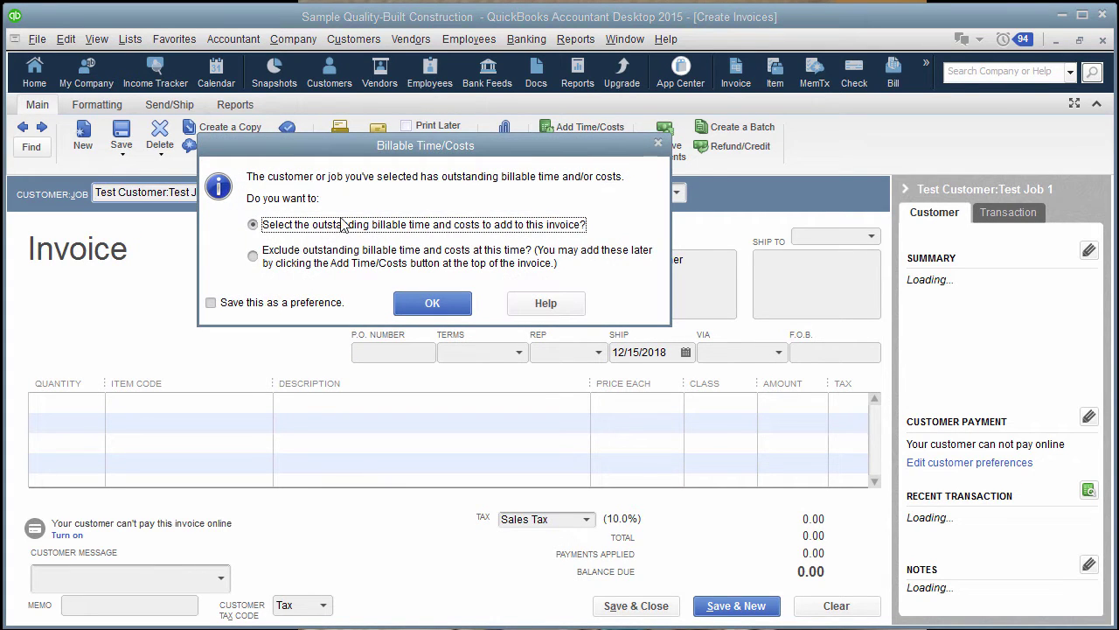
left_click(432, 303)
left_click(497, 191)
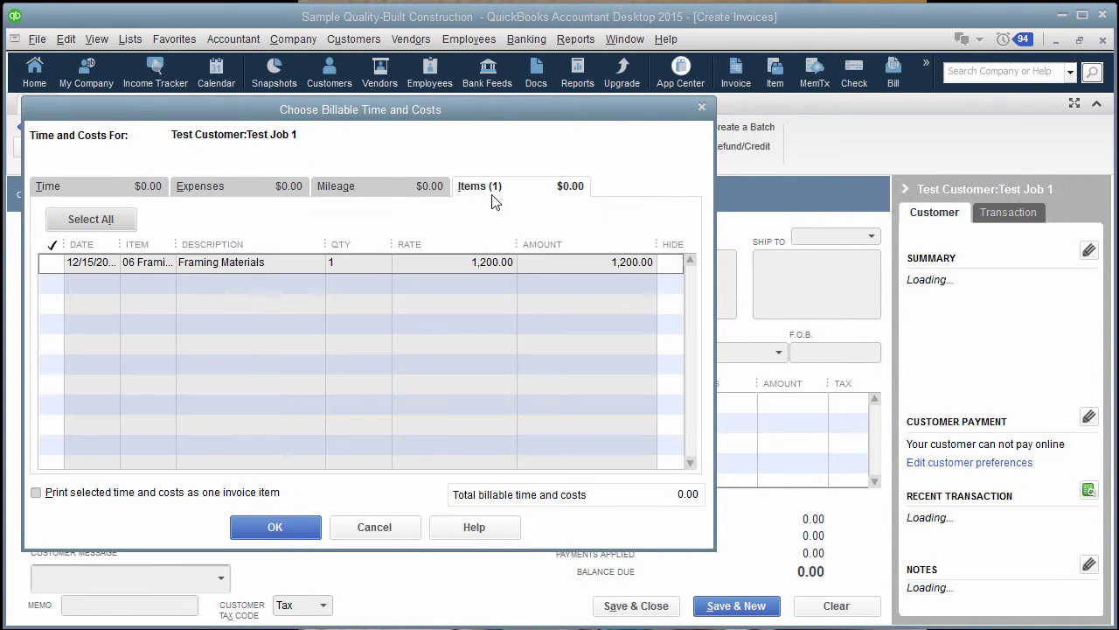
left_click(50, 263)
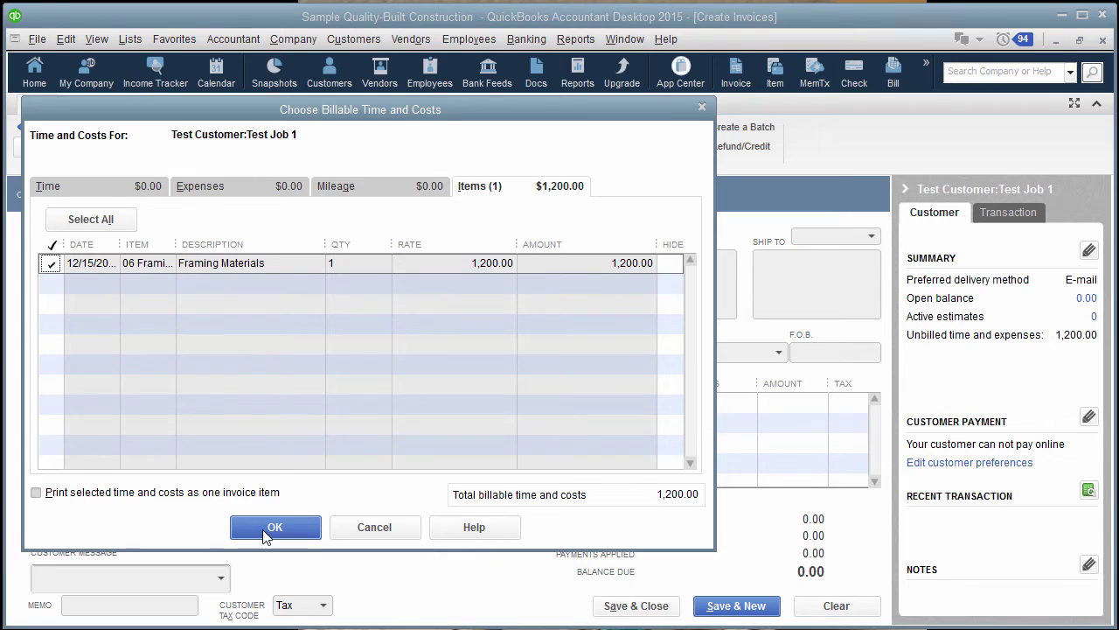
left_click(272, 525)
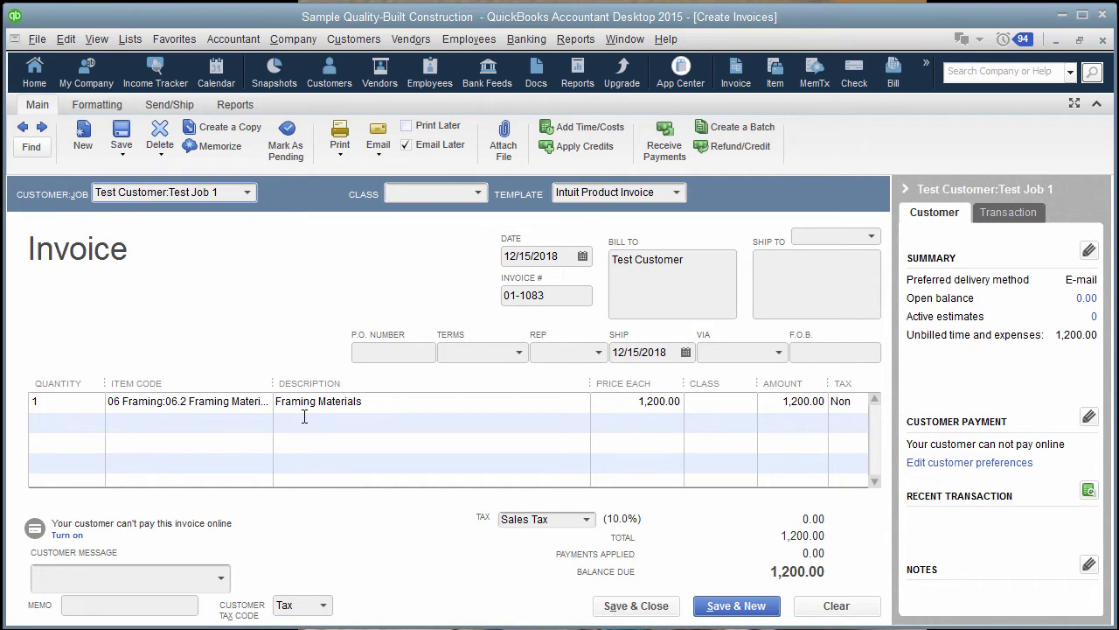
Step: Select the description text of the invoice's Framing Materials line
left_click(366, 403)
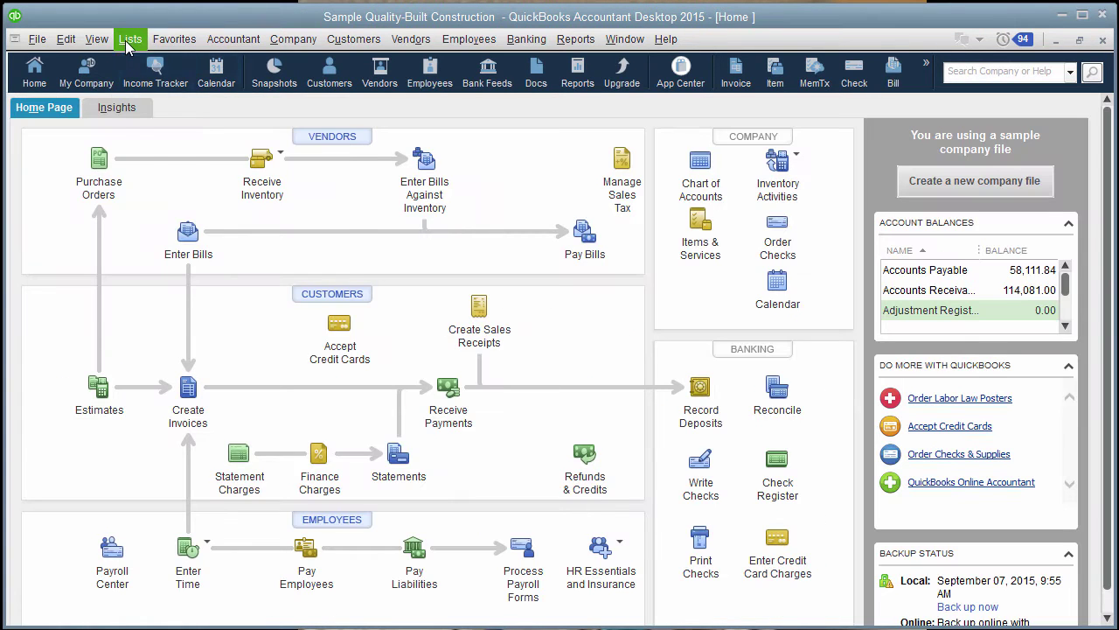
Step: Open item 06.2 Framing Materials from the Item List for editing
left_click(129, 39)
left_click(144, 87)
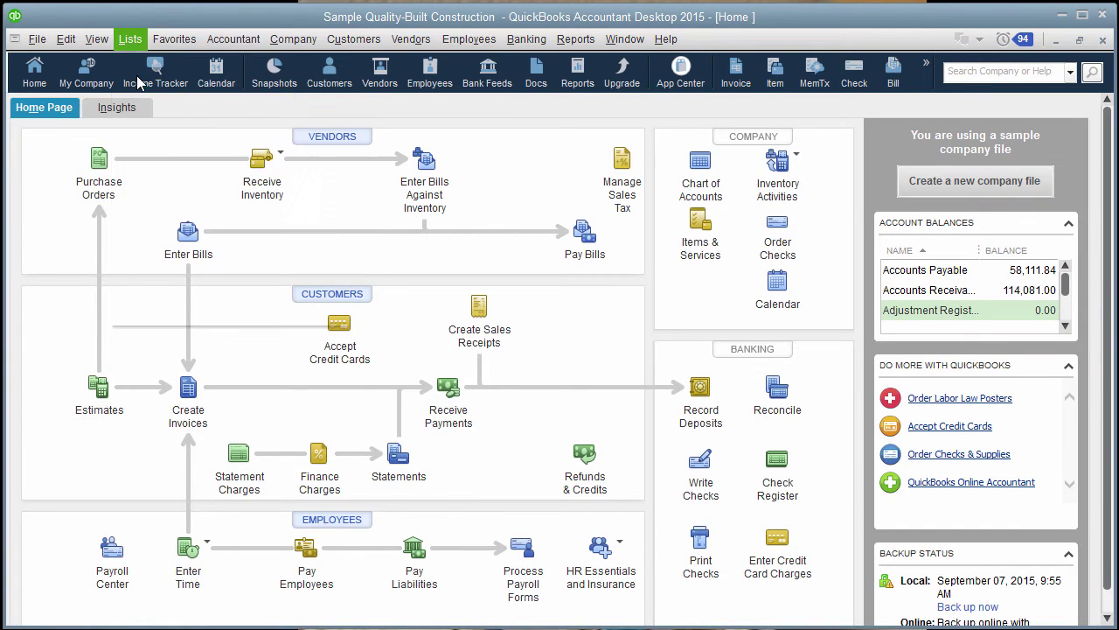
scroll(210, 367, "down", 8)
double_click(155, 395)
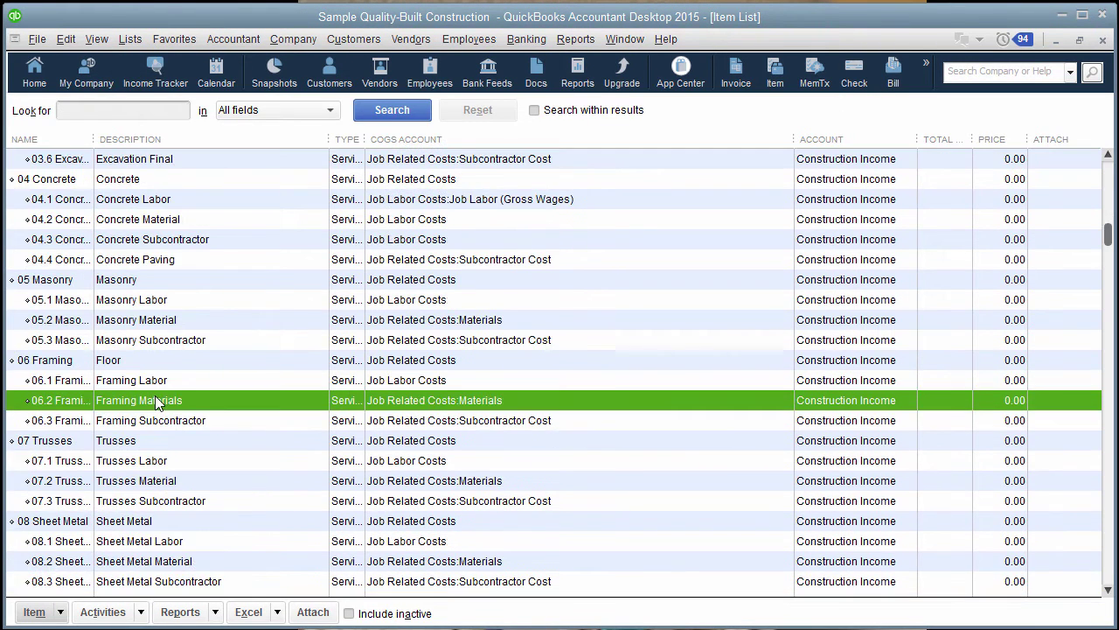
Step: Delete the item's purchase and sales description text so both are empty
left_click(119, 357)
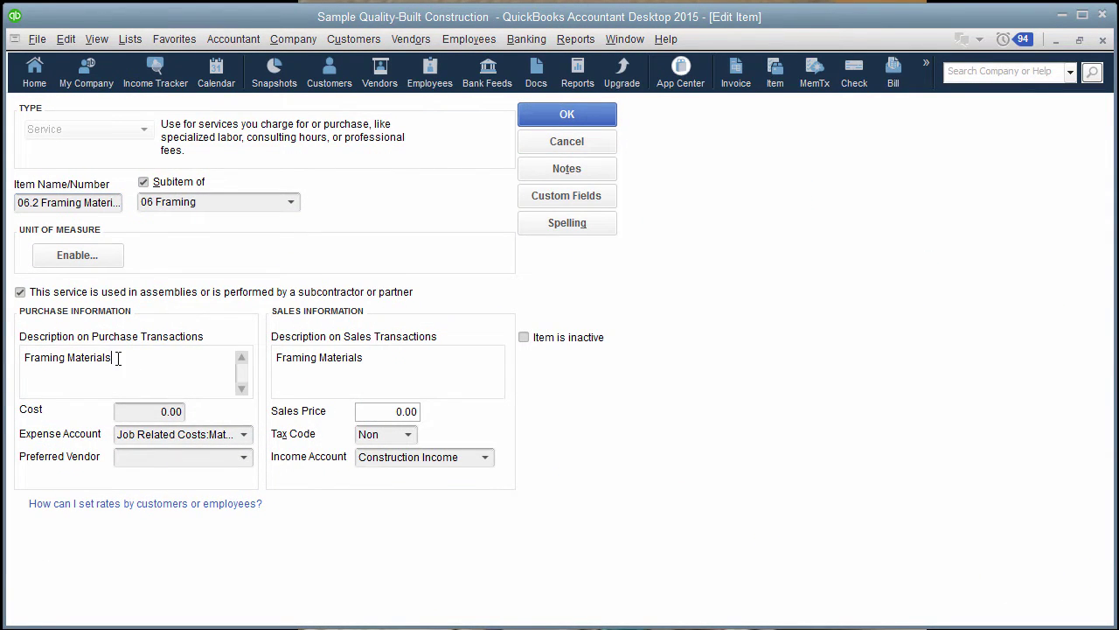
left_click_drag(119, 357, 50, 368)
key("Delete")
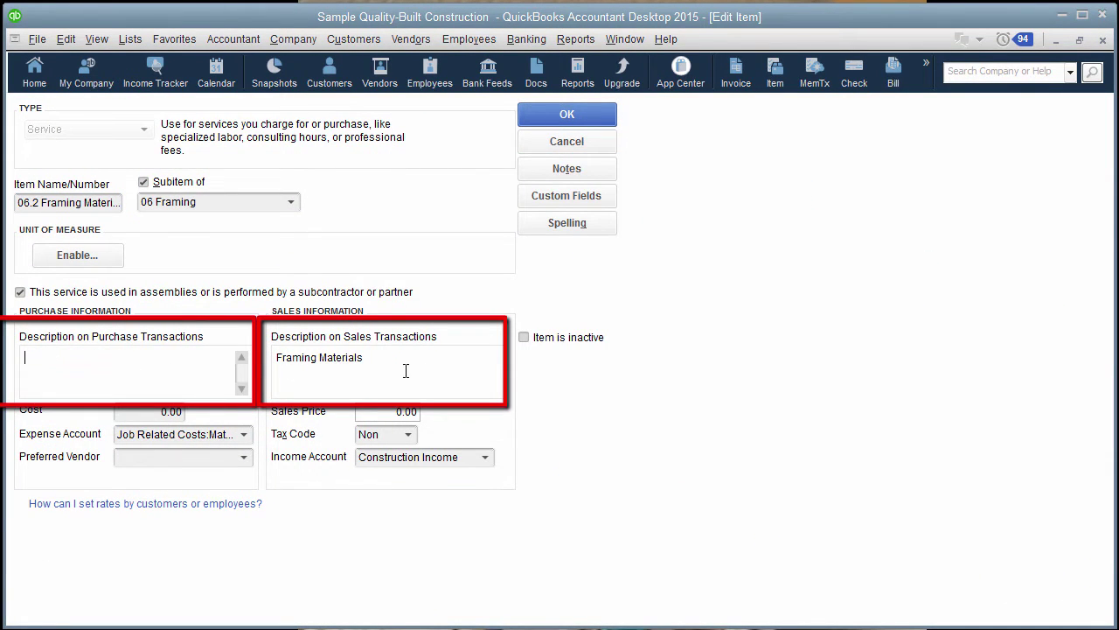
left_click(411, 360)
left_click_drag(411, 358, 276, 358)
key("Delete")
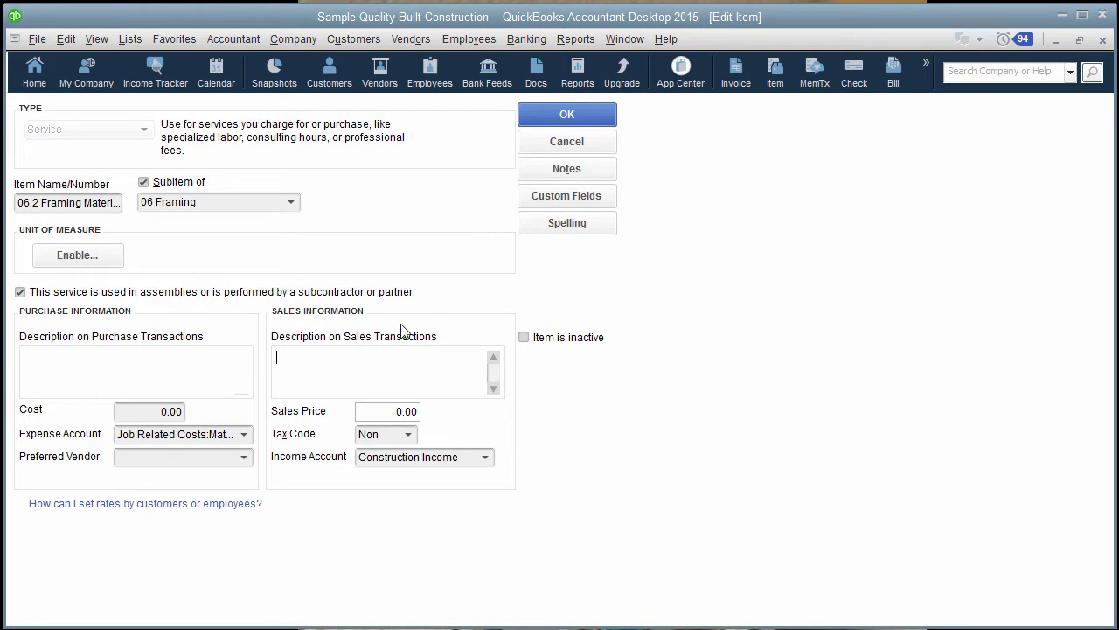
left_click(56, 357)
left_click(382, 356)
Step: Save the item, then start a Home Depot bill with ref 1234 and 1,200.00 due
left_click(551, 122)
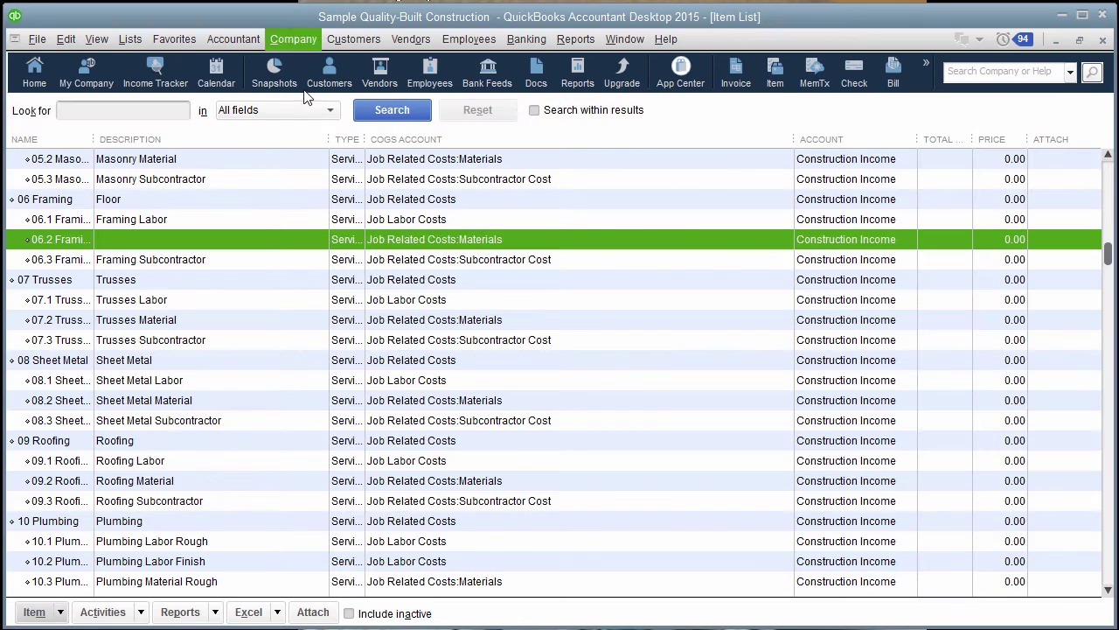
left_click(396, 44)
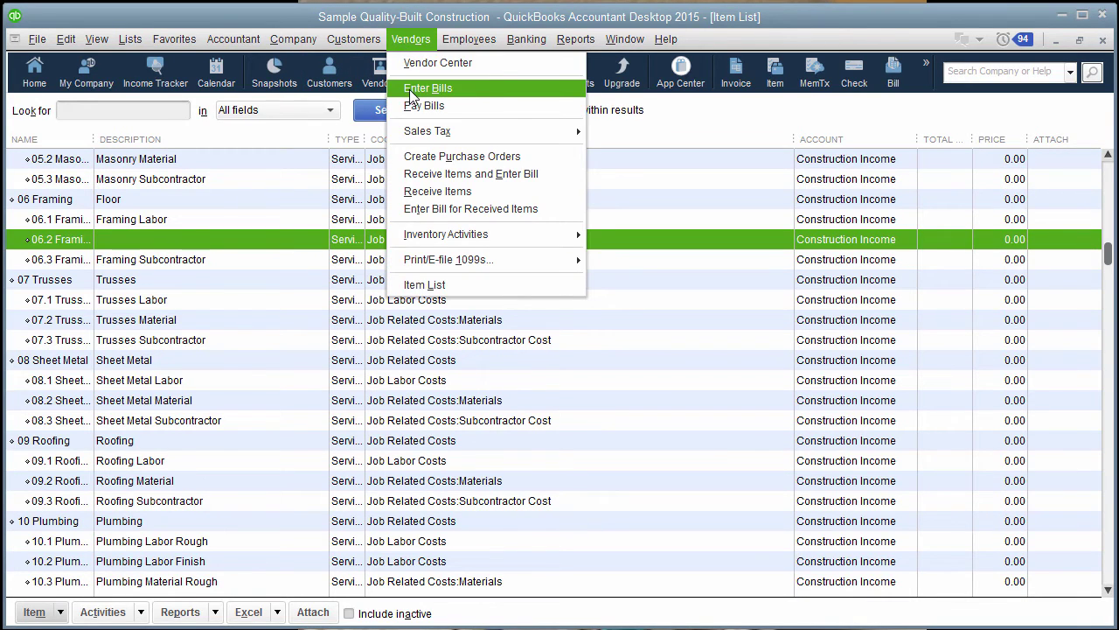
left_click(419, 82)
type("Ho")
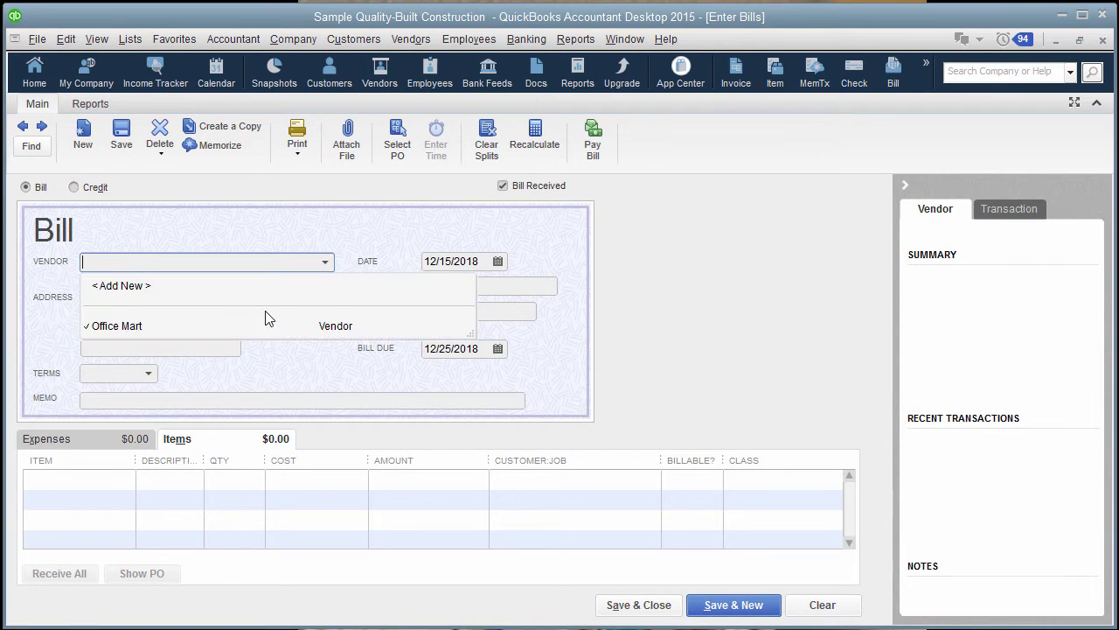
key("Tab")
key("Tab")
key("Tab")
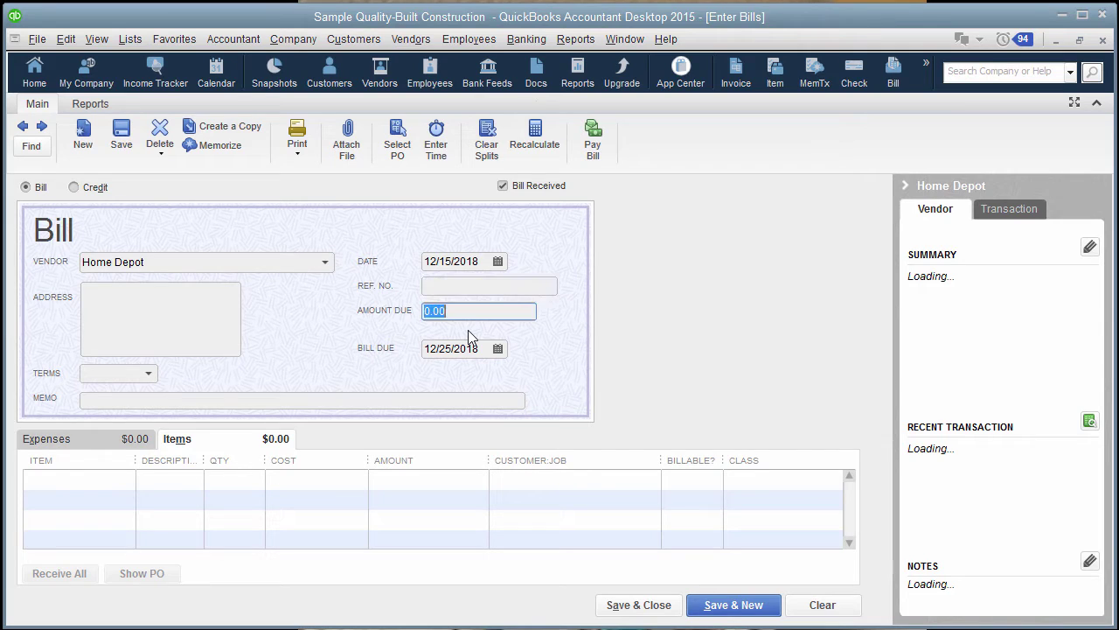
type("1,200")
key("Tab")
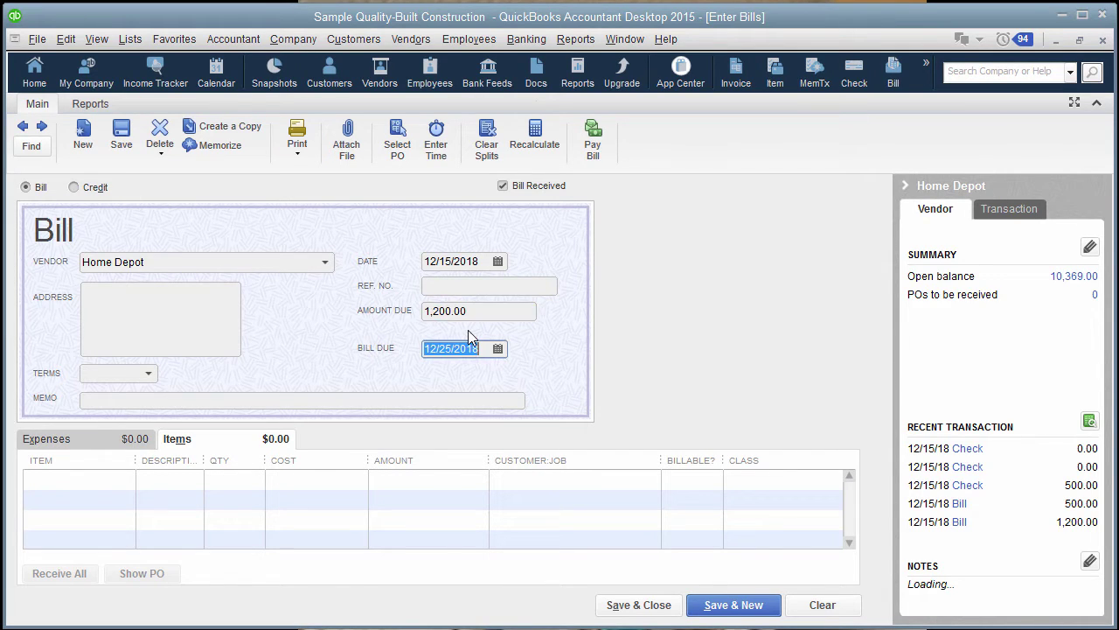
left_click(438, 291)
type("1234")
key("Tab")
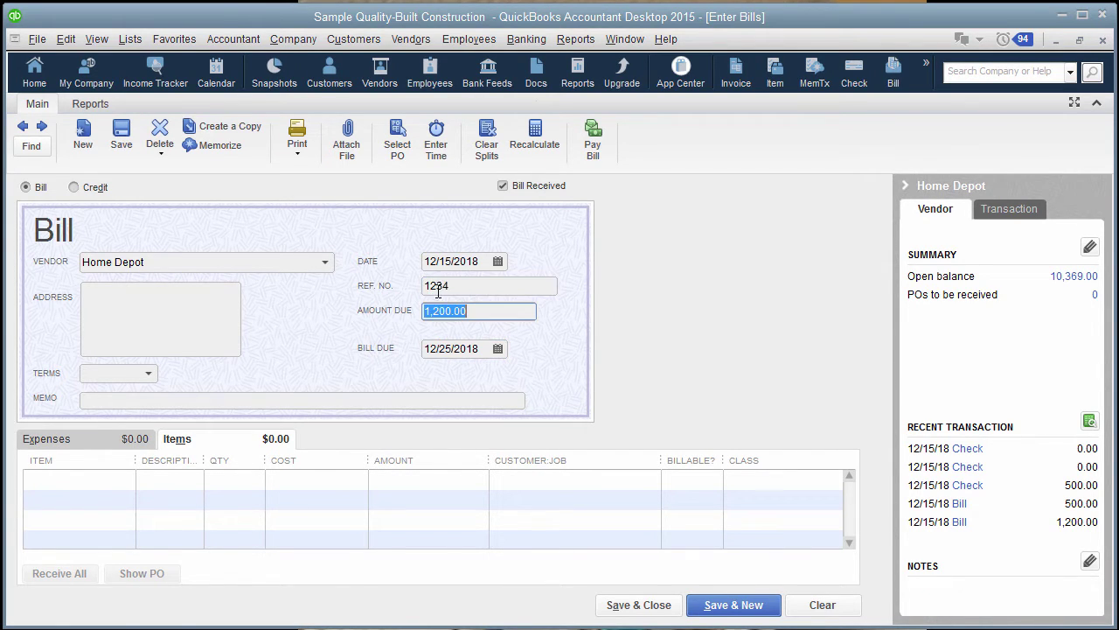
Step: Add a 06.2 Framing Materials line and widen the description and item columns
left_click(93, 481)
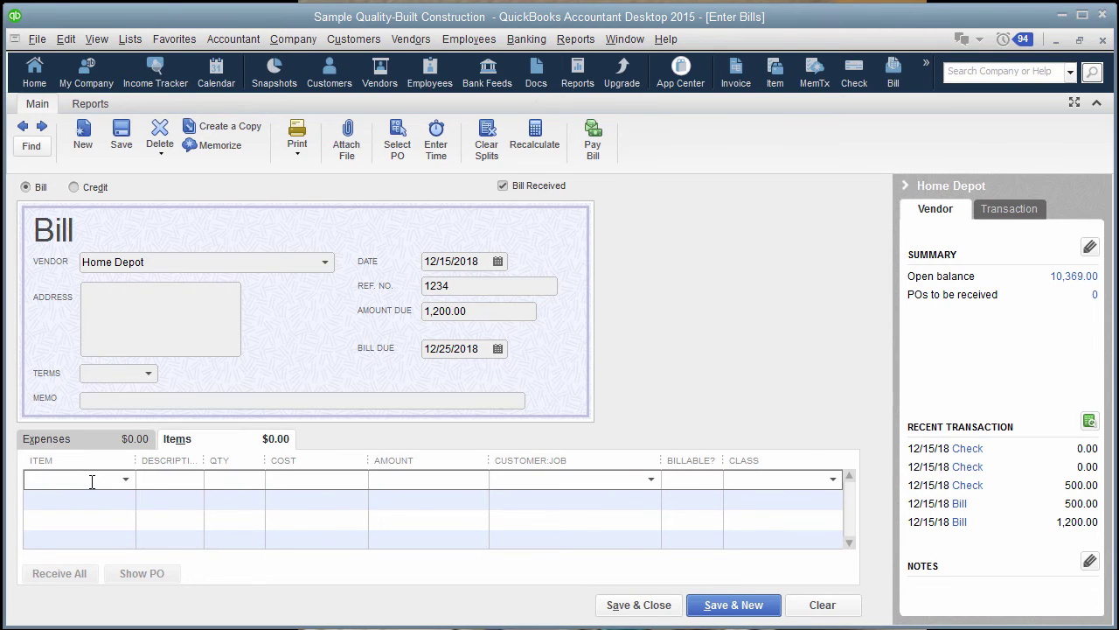
type("06.")
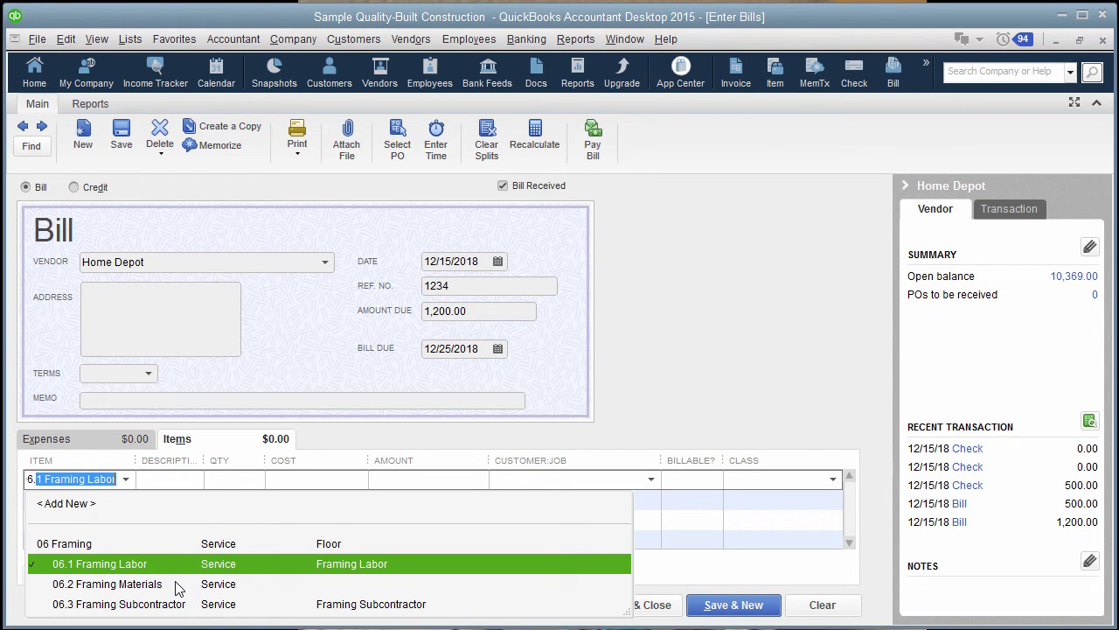
left_click(181, 584)
left_click_drag(199, 459, 285, 459)
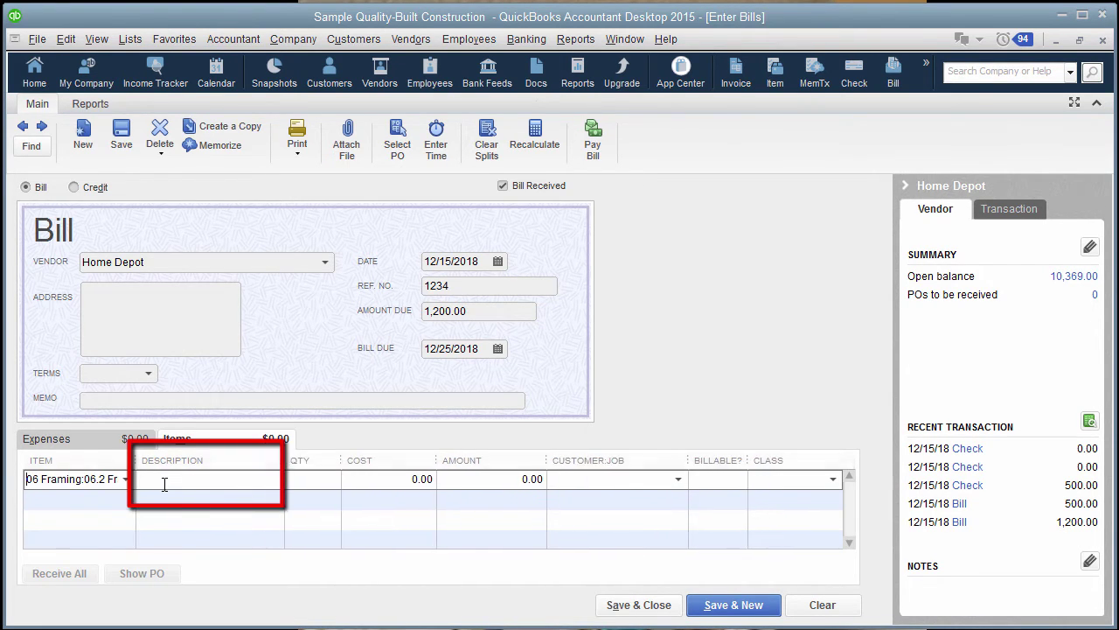
left_click(165, 481)
mouse_move(136, 460)
left_mouse_down()
mouse_move(219, 467)
mouse_move(160, 466)
mouse_move(207, 480)
left_mouse_up()
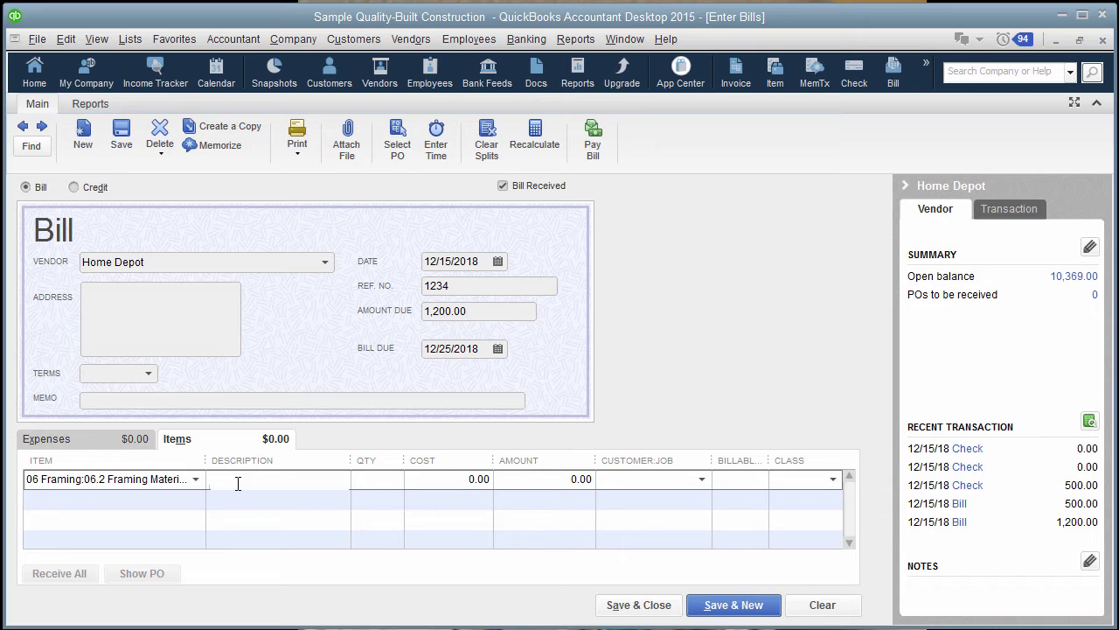
Step: Enter the line description '2x6 Pressure Treated Inv#1234'
type("2x6")
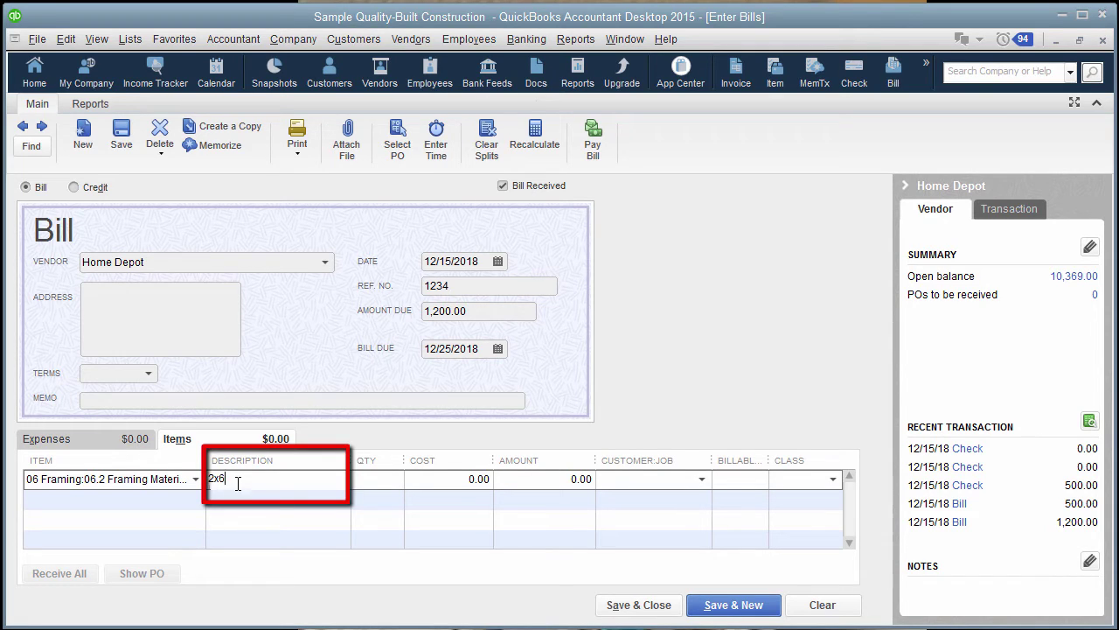
type(" Pressure Treated")
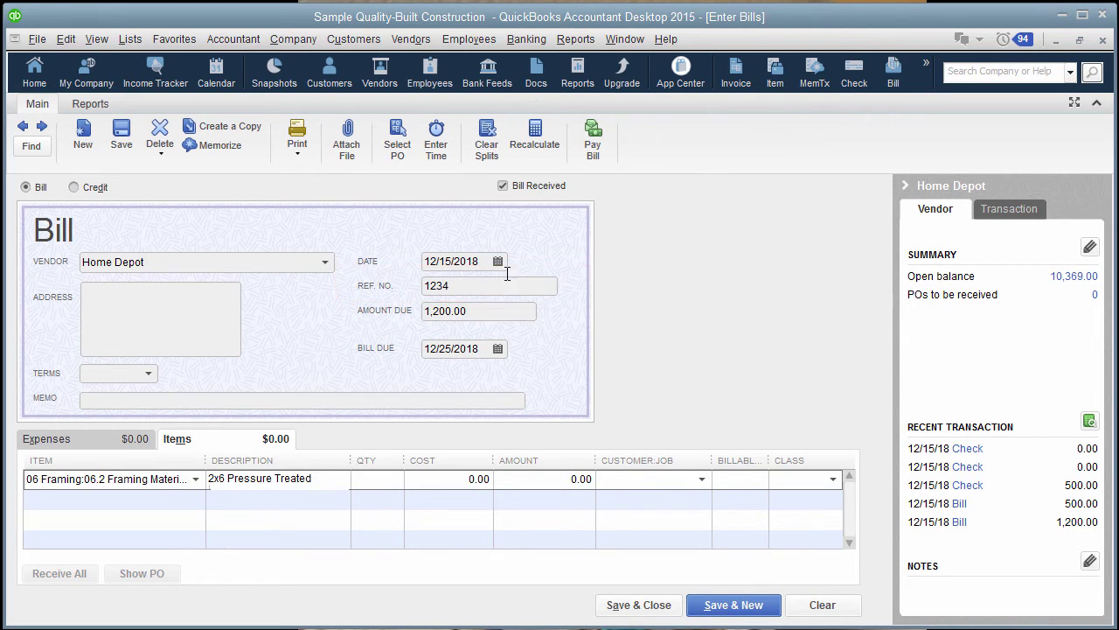
type("1234")
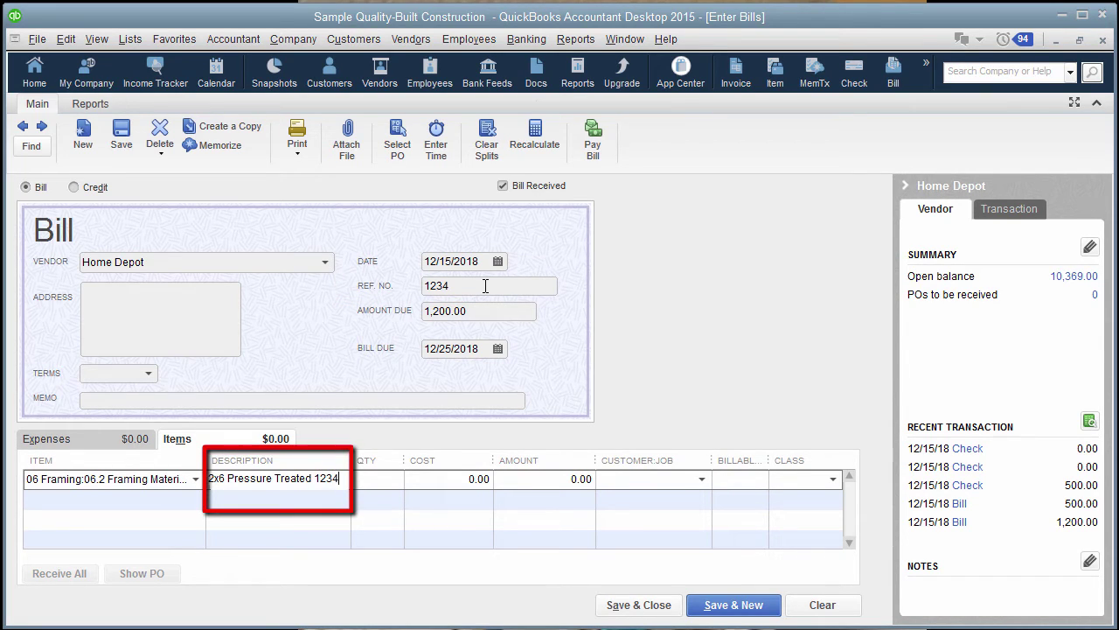
key("BackSpace")
key("BackSpace")
key("BackSpace")
key("BackSpace")
type("INv")
key("BackSpace")
key("BackSpace")
type("nv#")
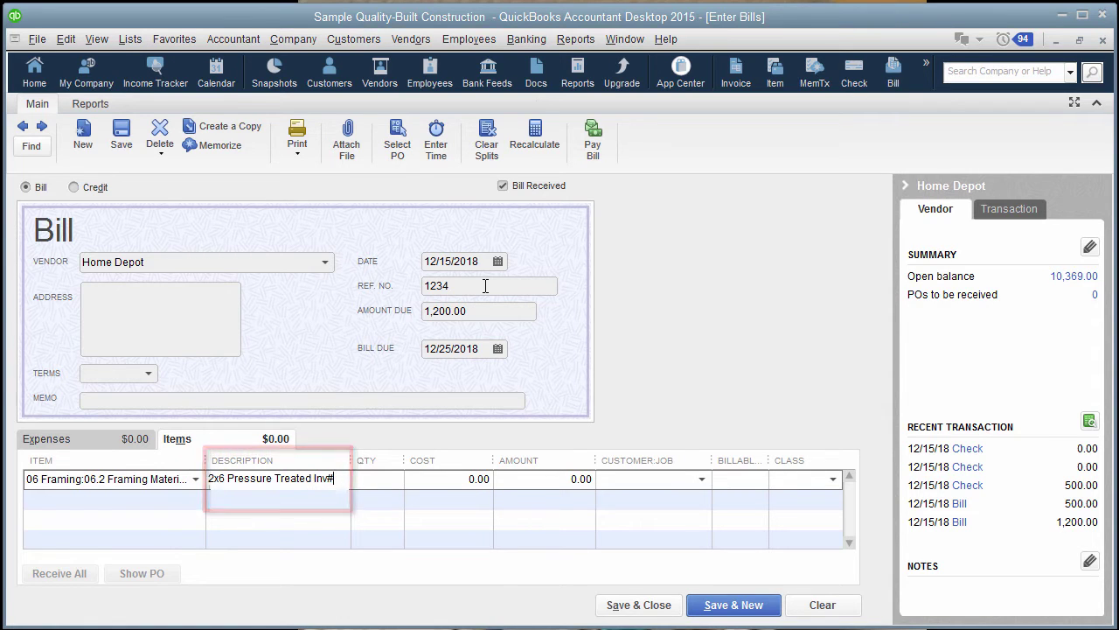
type("1234")
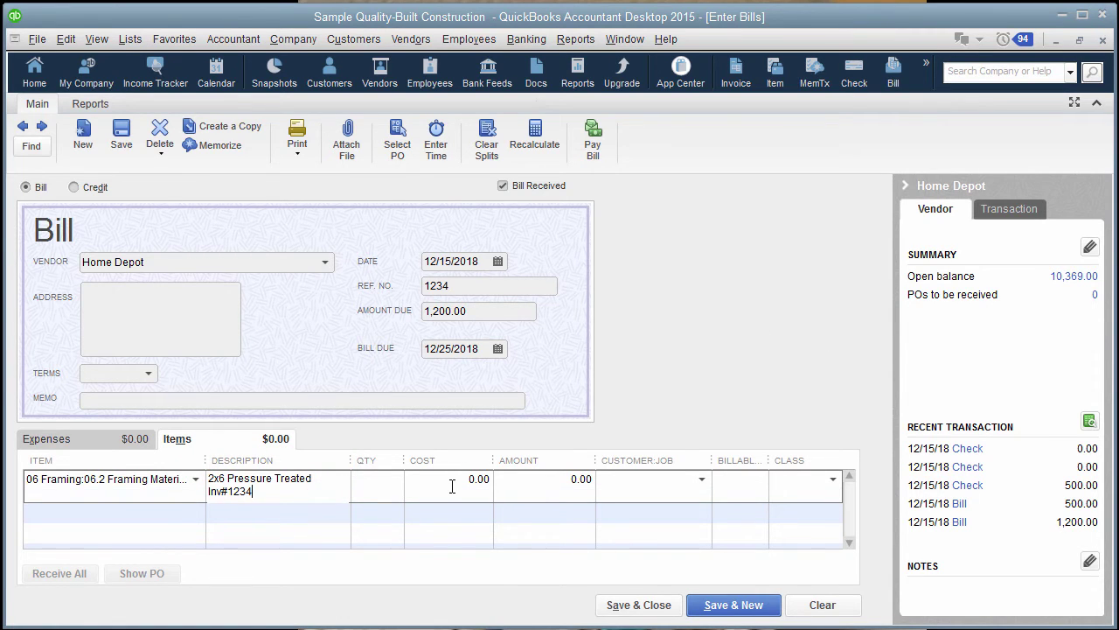
Step: Set the line cost to 1,200.00 and add 'Home Depot' to the description
left_click(452, 486)
type("1200")
left_click(568, 479)
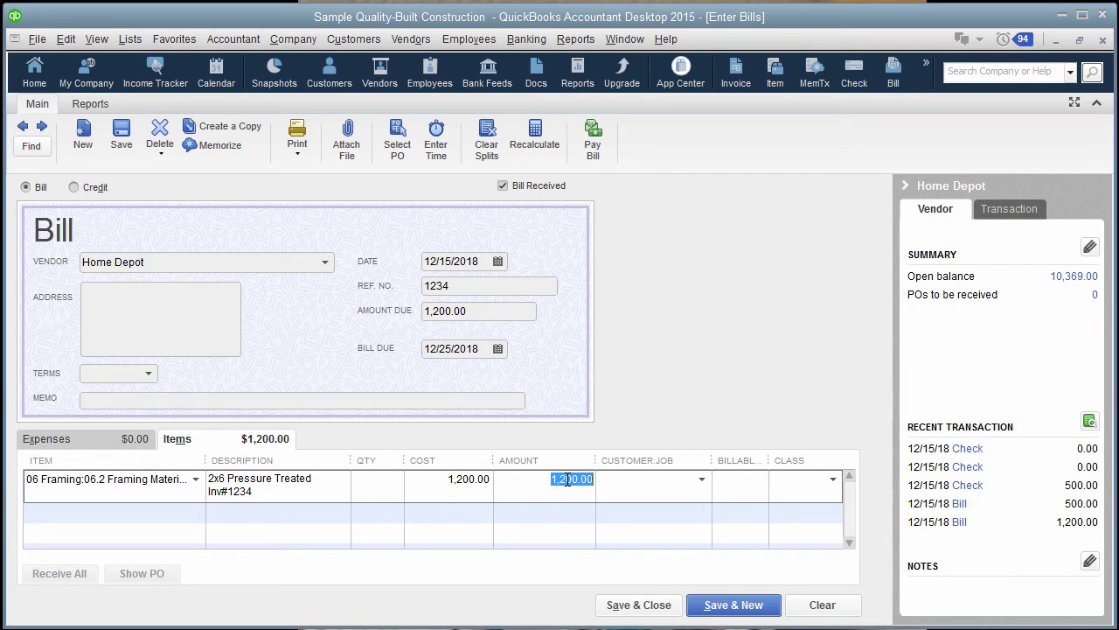
left_click(261, 490)
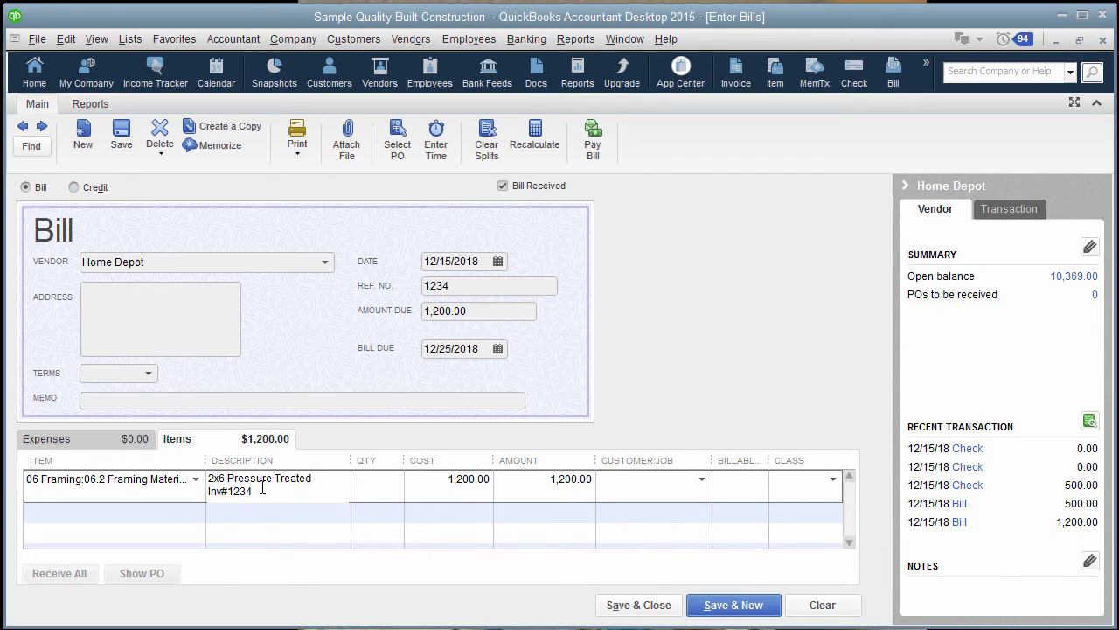
type("Home Depot")
Step: Assign the line to Test Customer and set its class to Home Depot
left_click(650, 476)
type("Test Customer:Te...")
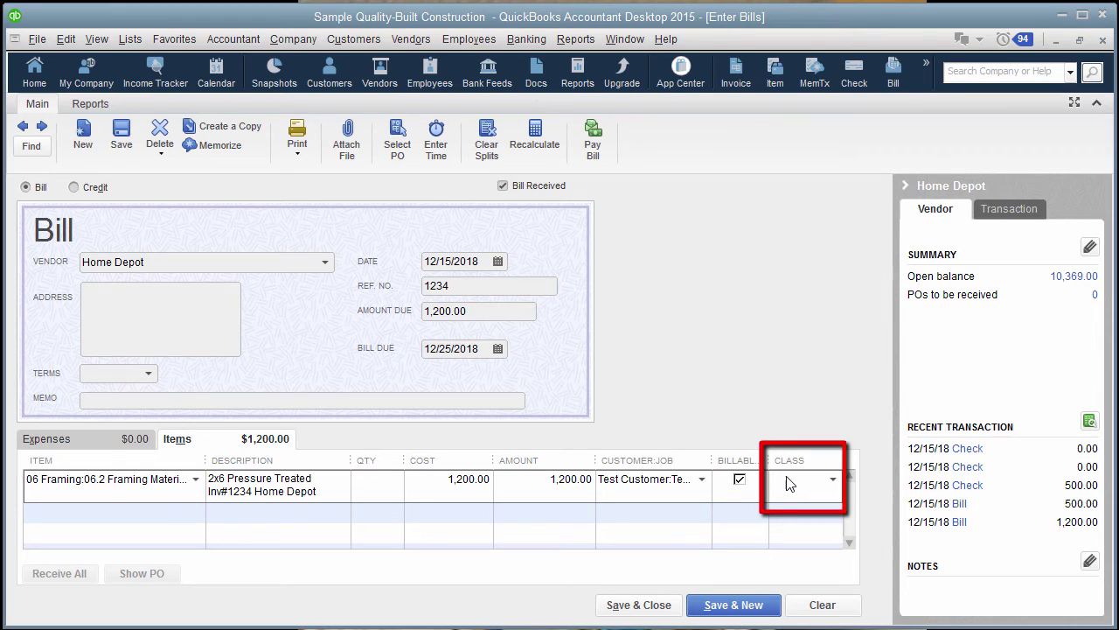
left_click(790, 483)
type("Home")
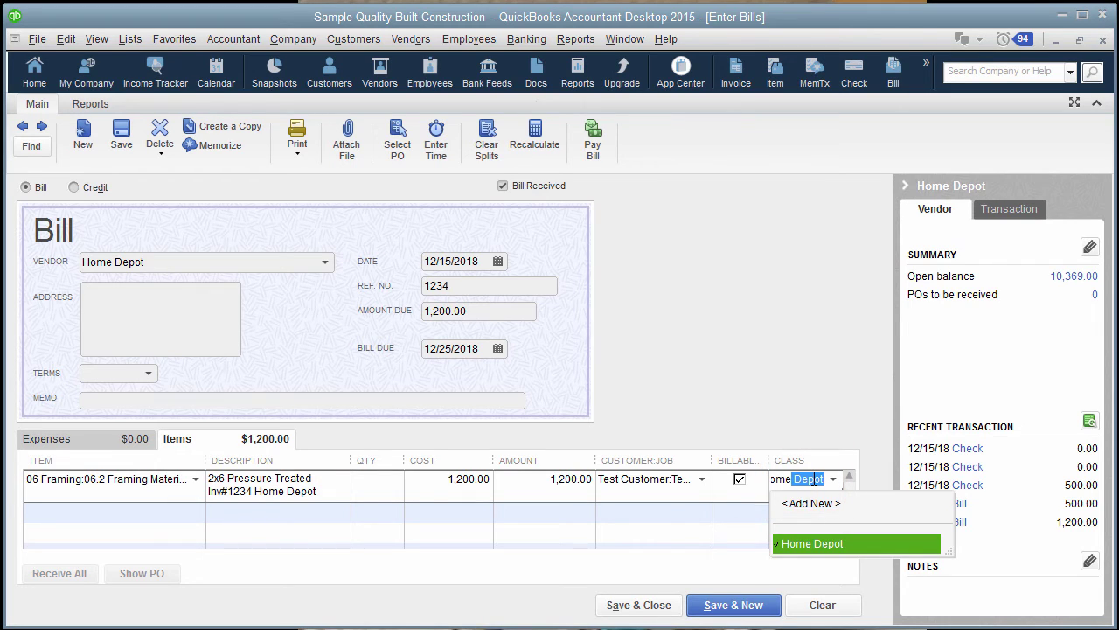
key("Tab")
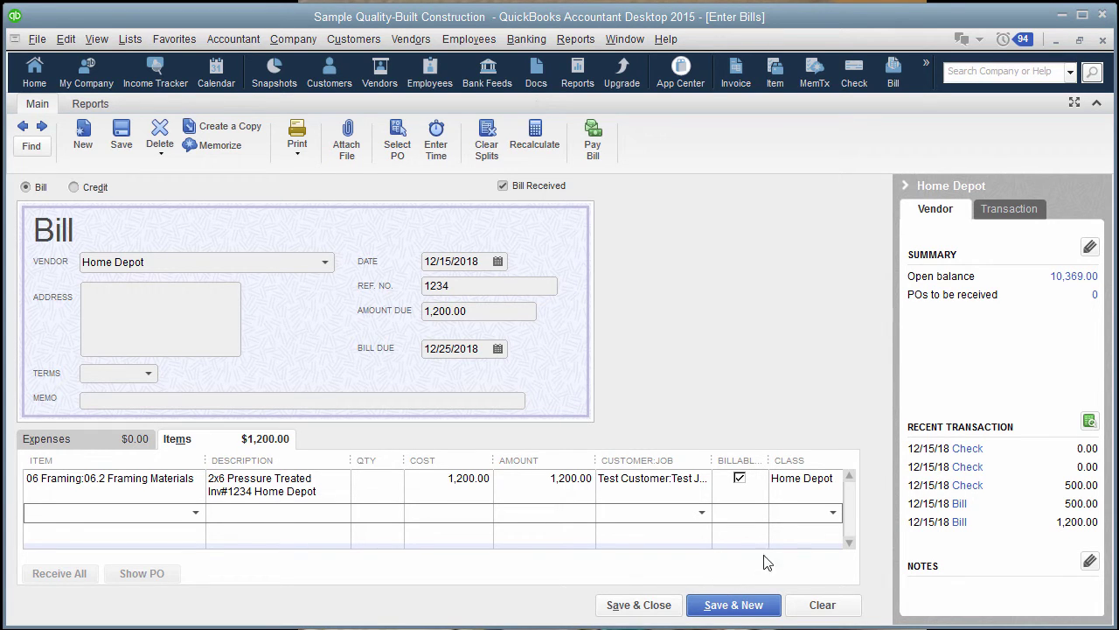
Step: Save the bill and start a new invoice for Test Customer:Test Job 1
left_click(643, 604)
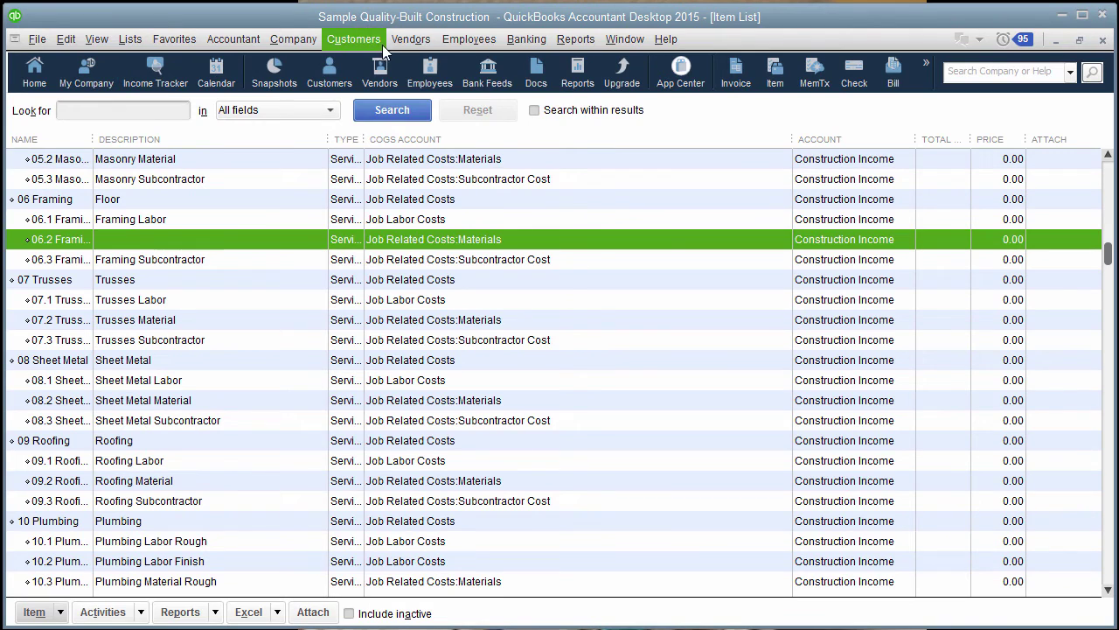
left_click(376, 39)
left_click(376, 113)
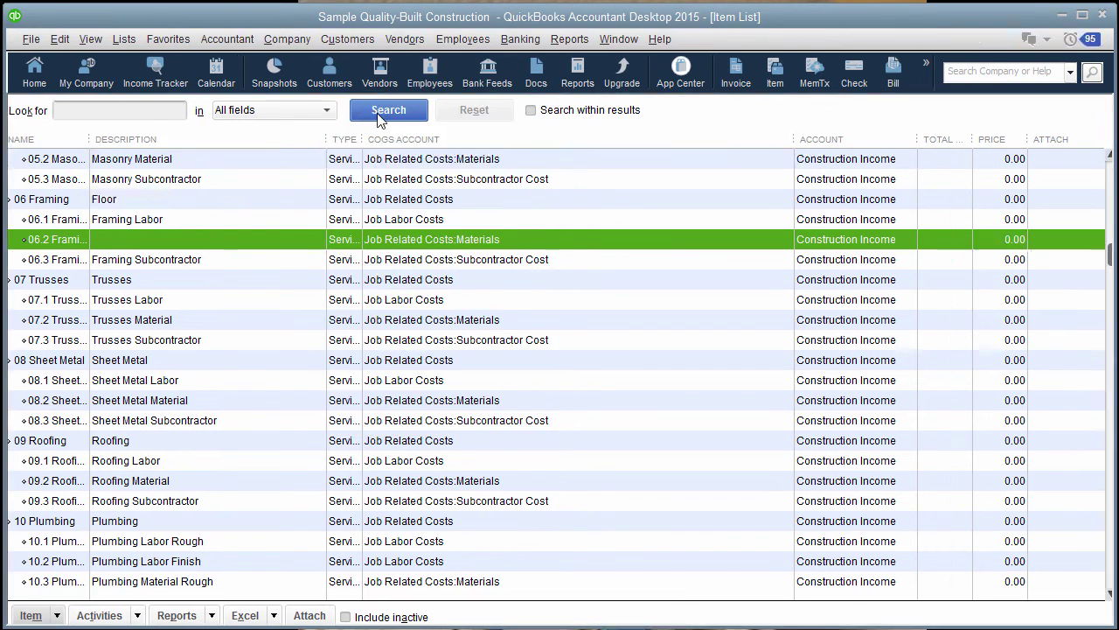
key("alt+Down")
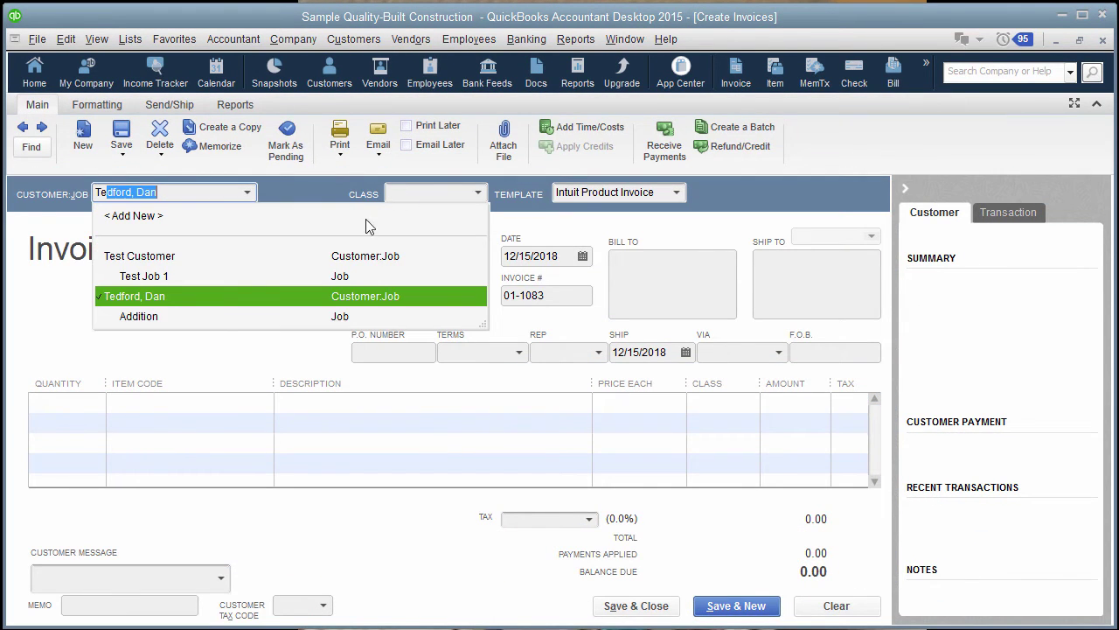
left_click(210, 273)
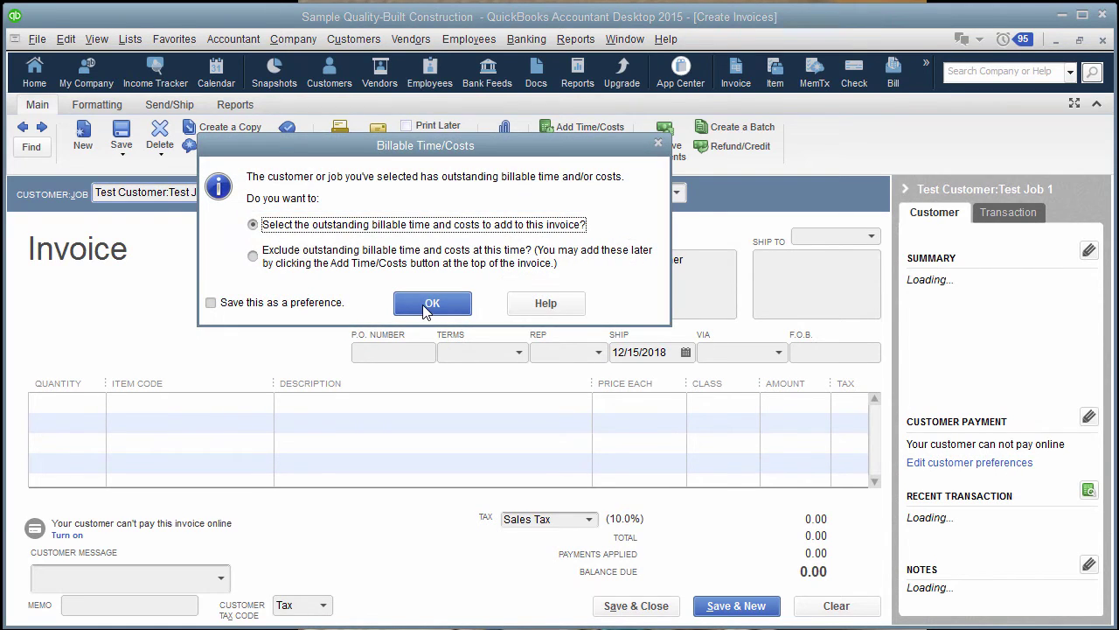
Step: Add both 1,200.00 billable items to the invoice, for a 2,400.00 balance due
left_click(430, 300)
left_click(502, 186)
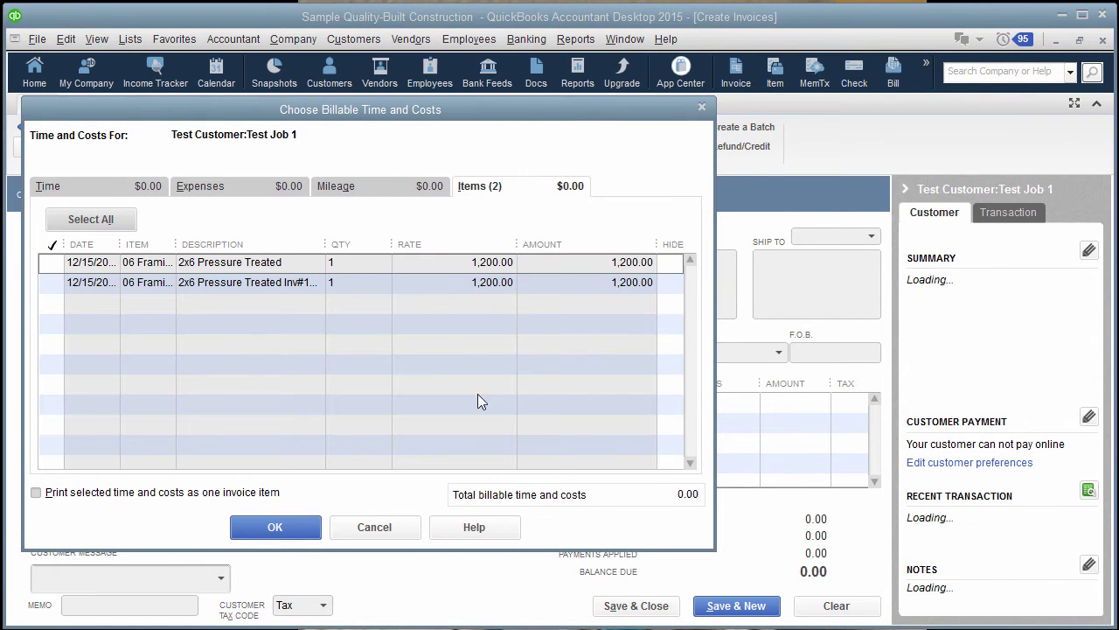
left_click(58, 265)
left_click(55, 284)
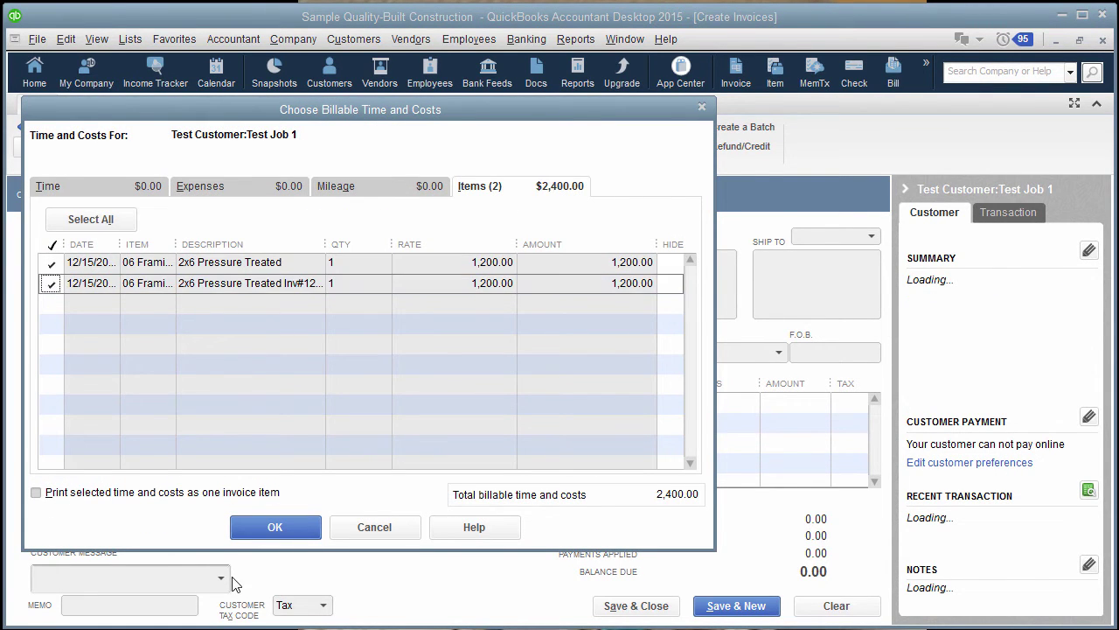
left_click(273, 528)
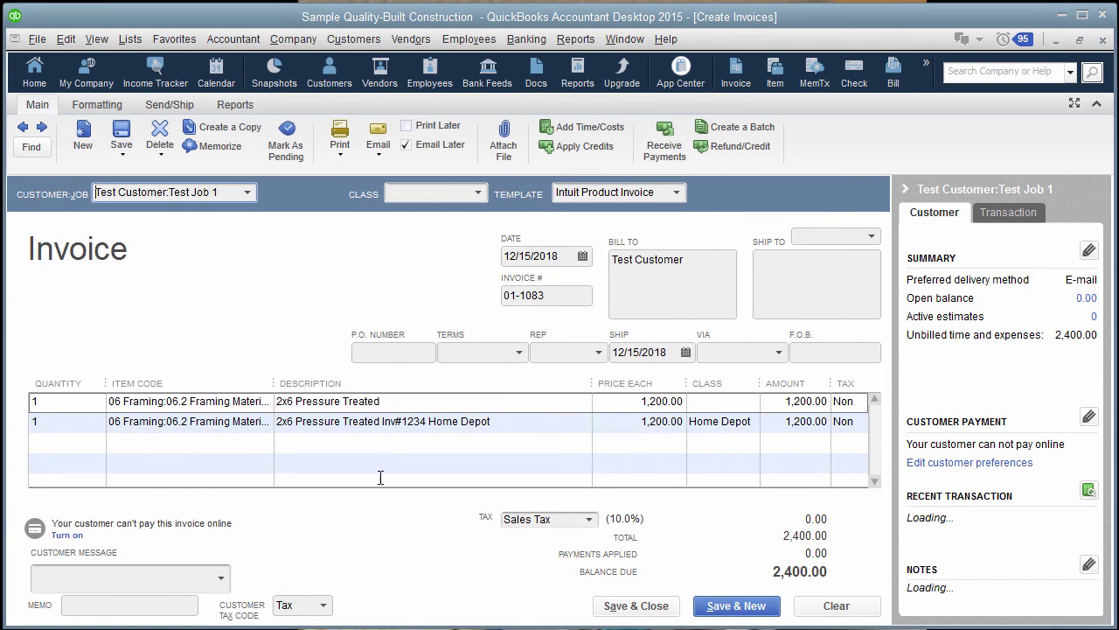
left_click(392, 402)
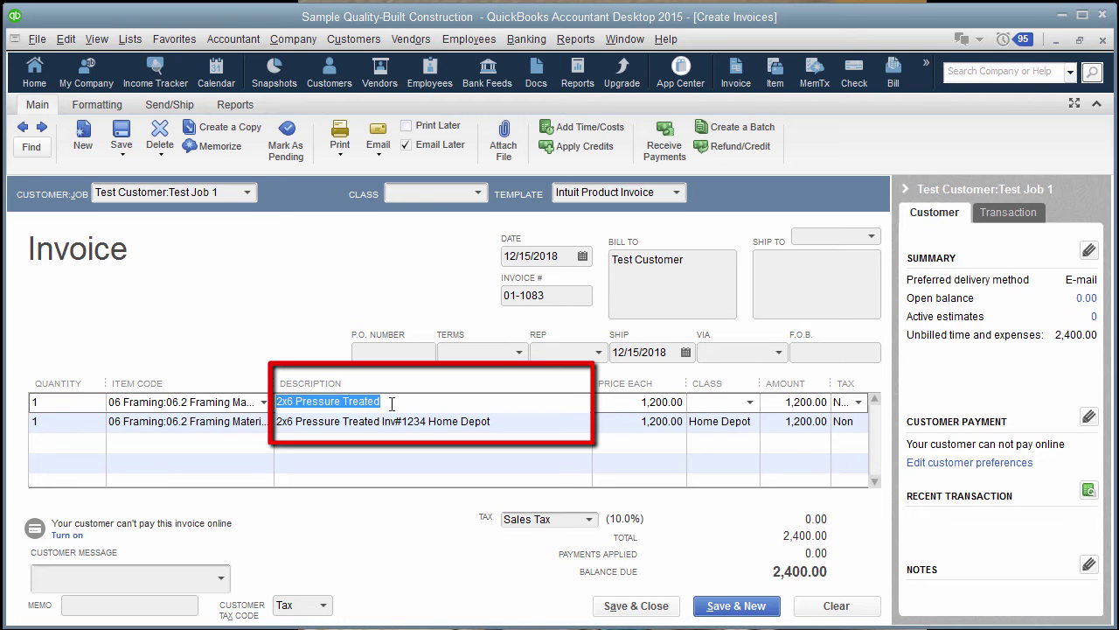
left_click(497, 423)
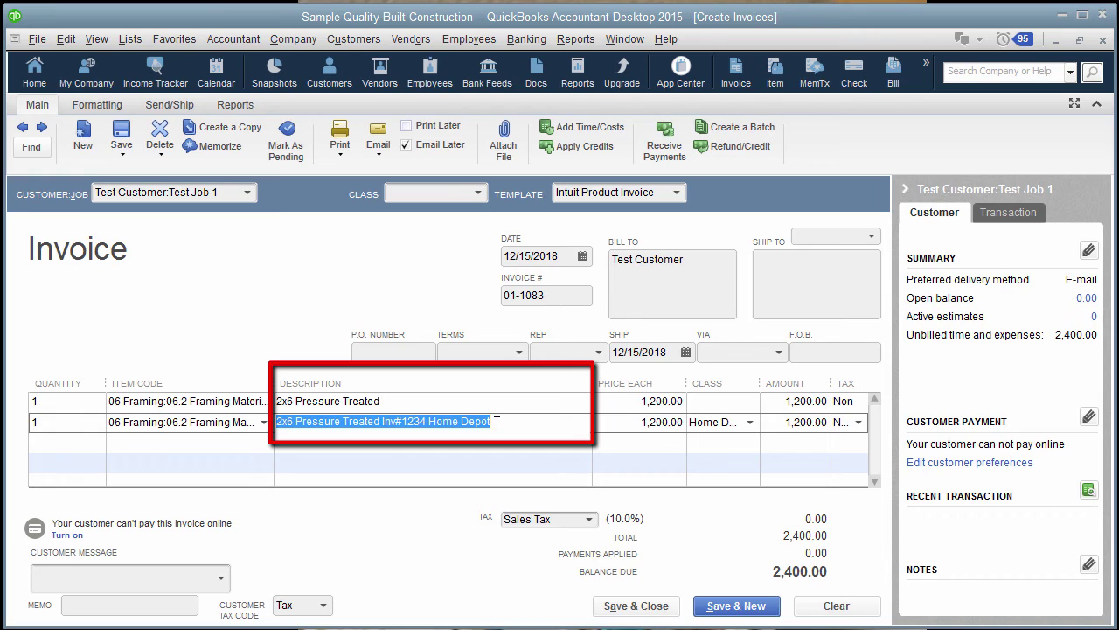
left_click(497, 423)
left_click_drag(497, 423, 261, 428)
left_click(500, 420)
left_click_drag(500, 420, 429, 420)
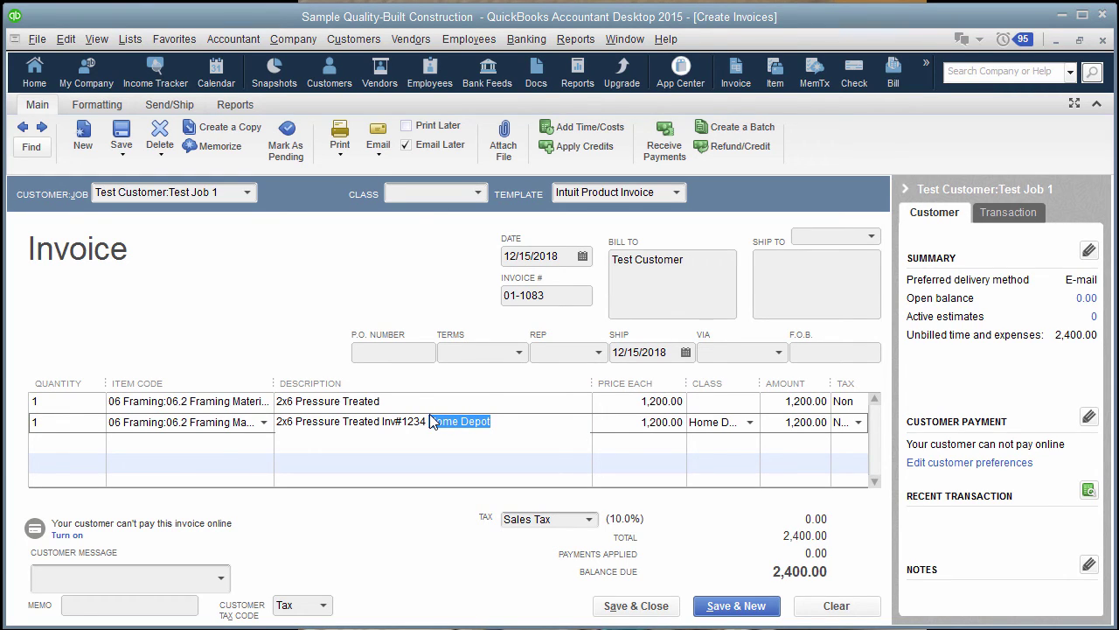
left_click(750, 421)
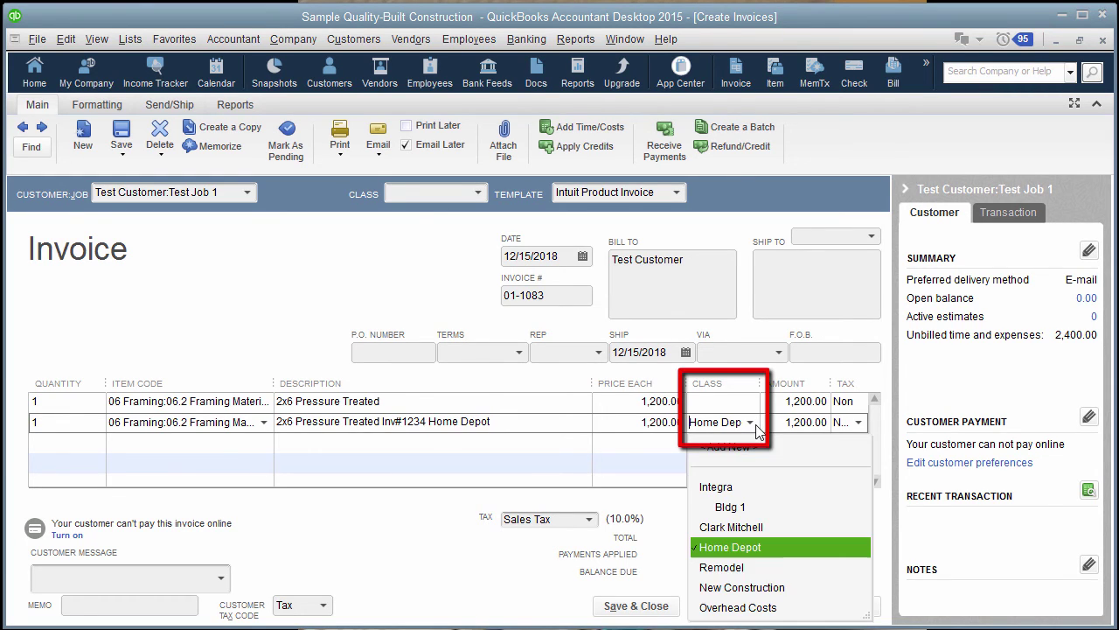
left_click(733, 548)
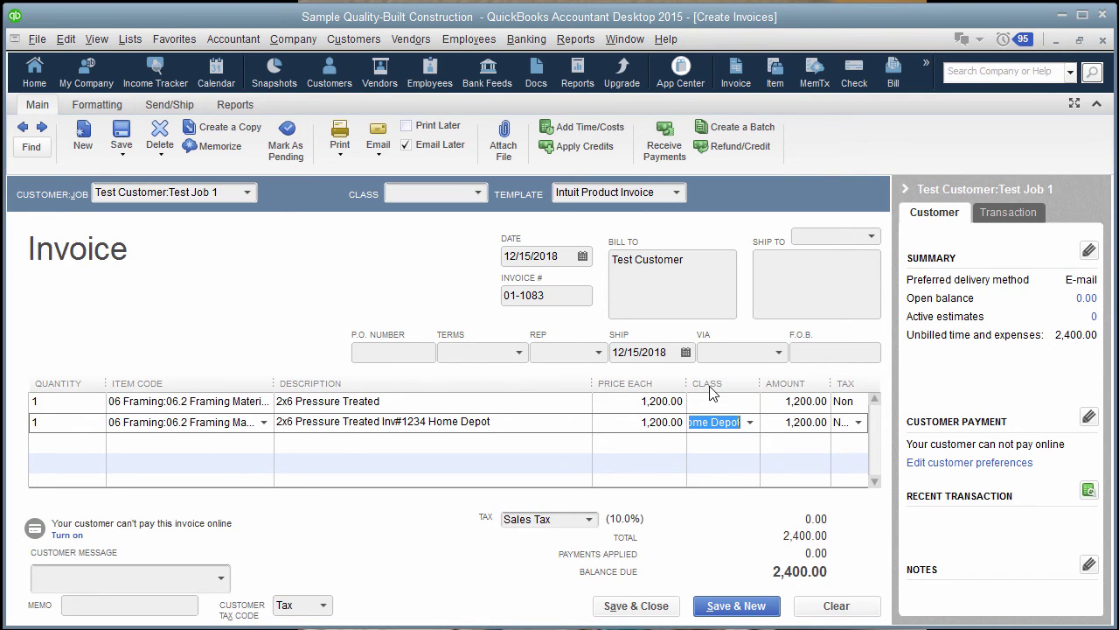
Step: Copy the Intuit Product Invoice template and retitle its Class column to Vendor
left_click(97, 106)
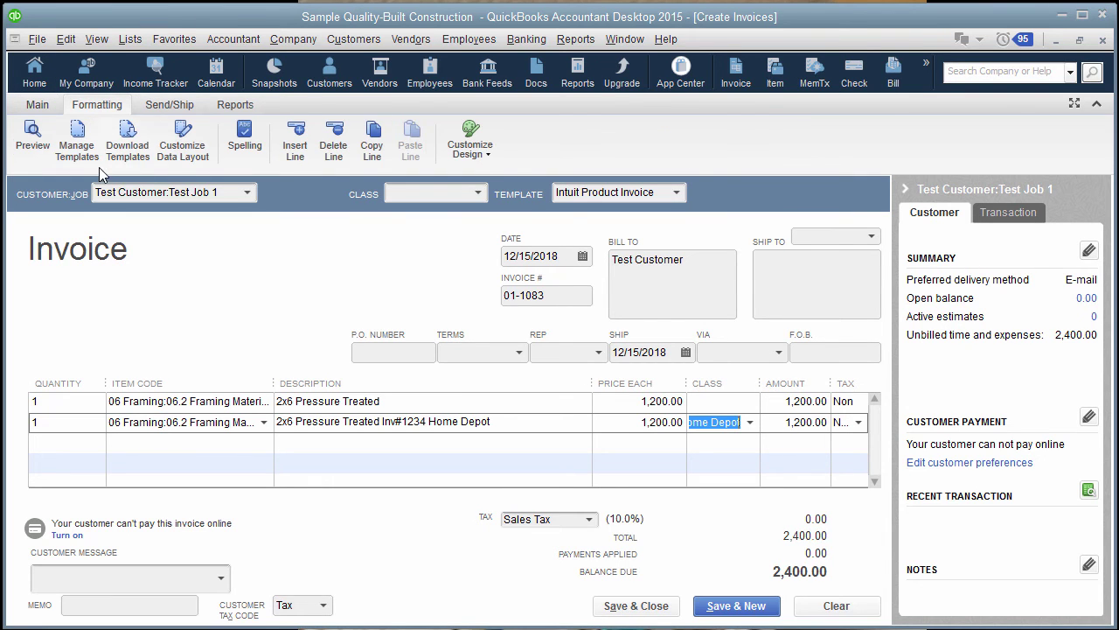
left_click(166, 154)
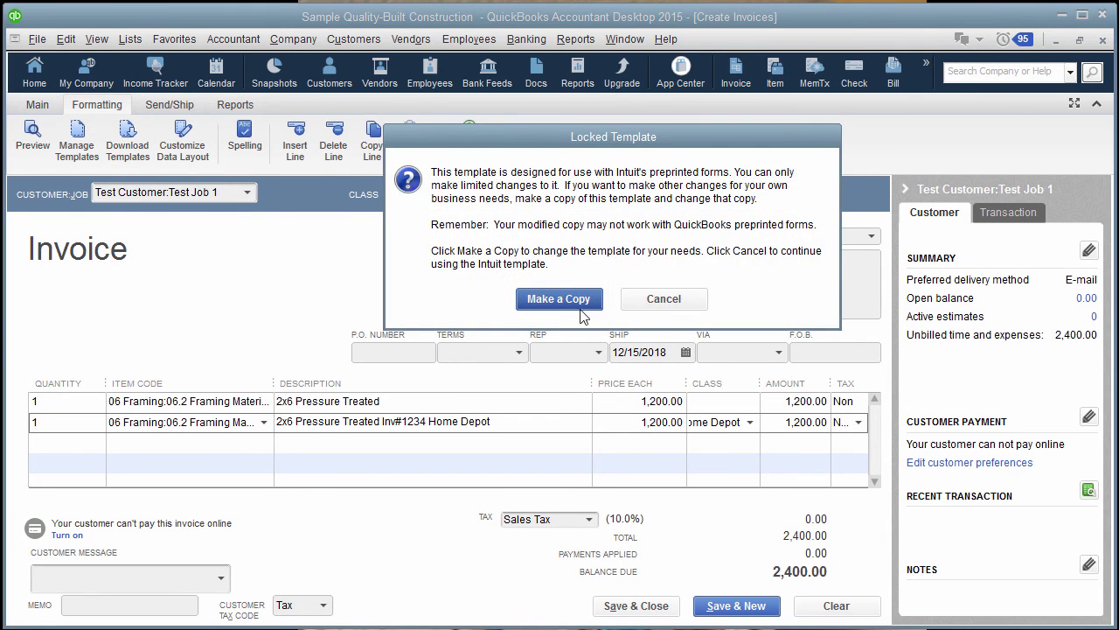
left_click(571, 300)
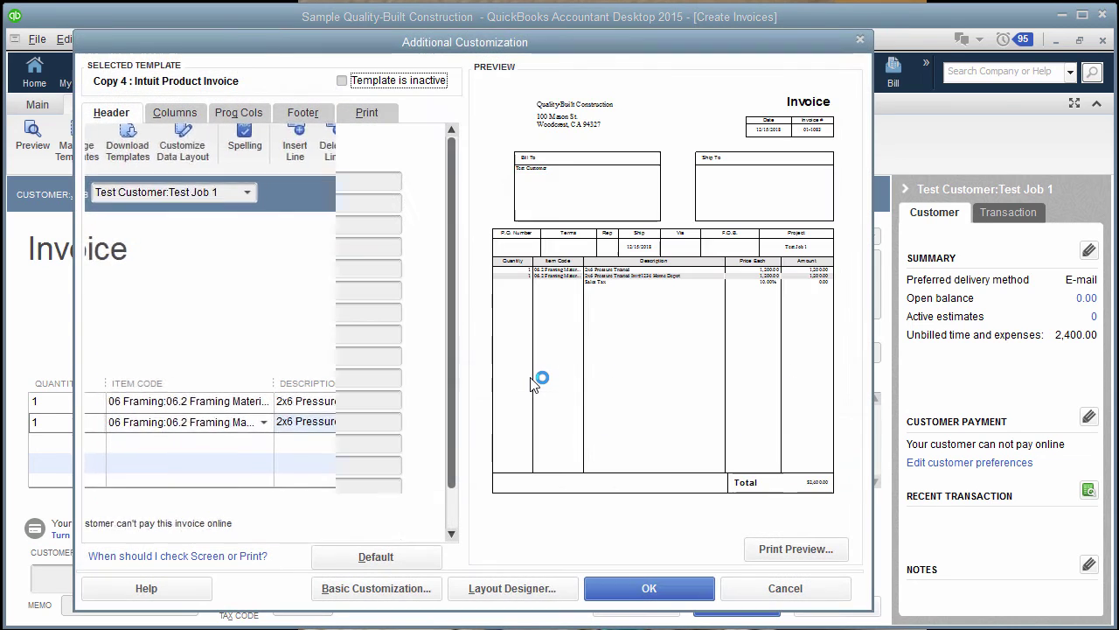
left_click(173, 116)
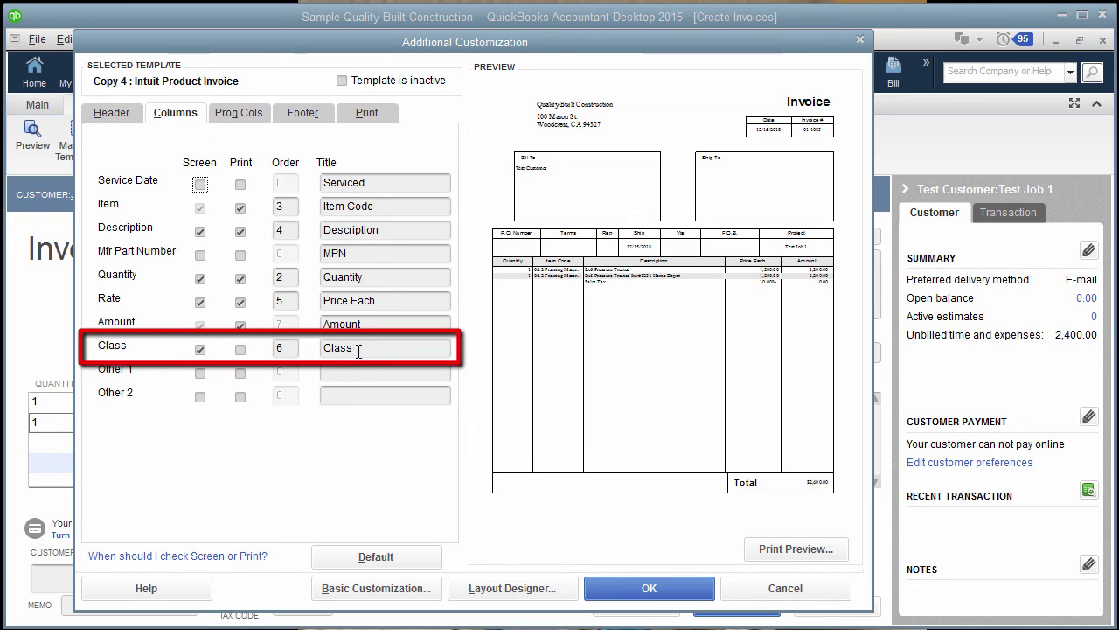
left_click_drag(353, 348, 279, 350)
type("Vendor")
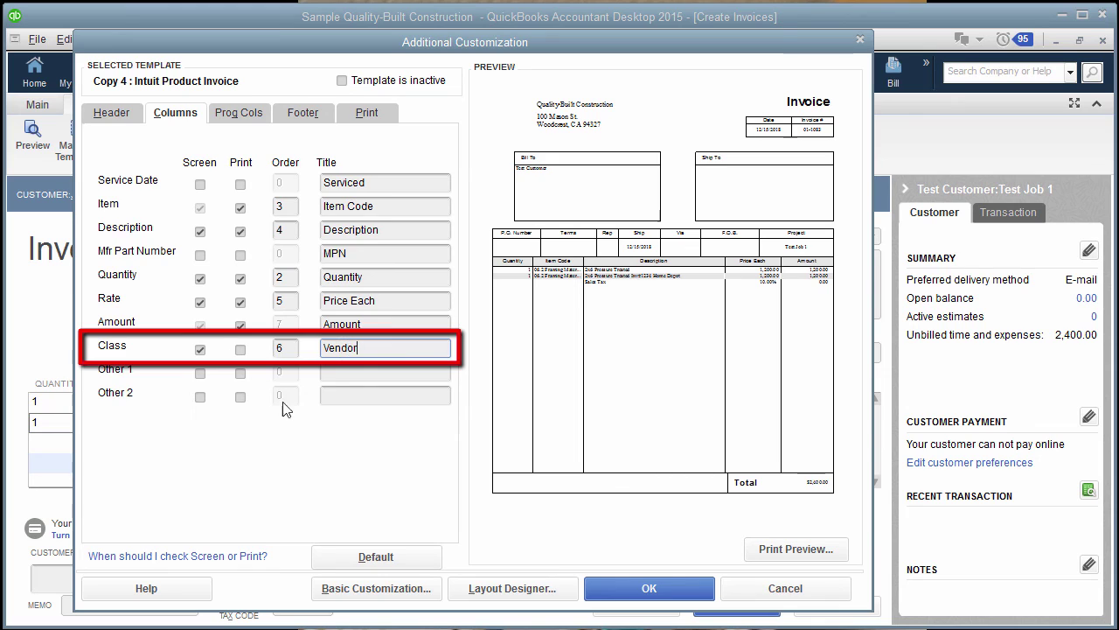
left_click(648, 590)
key("Return")
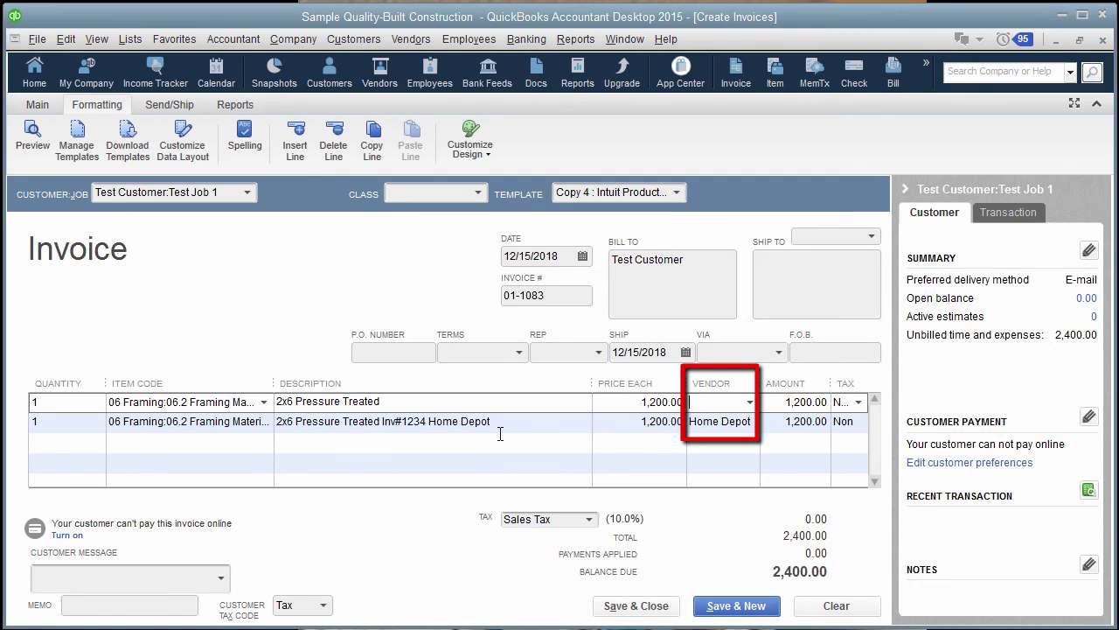